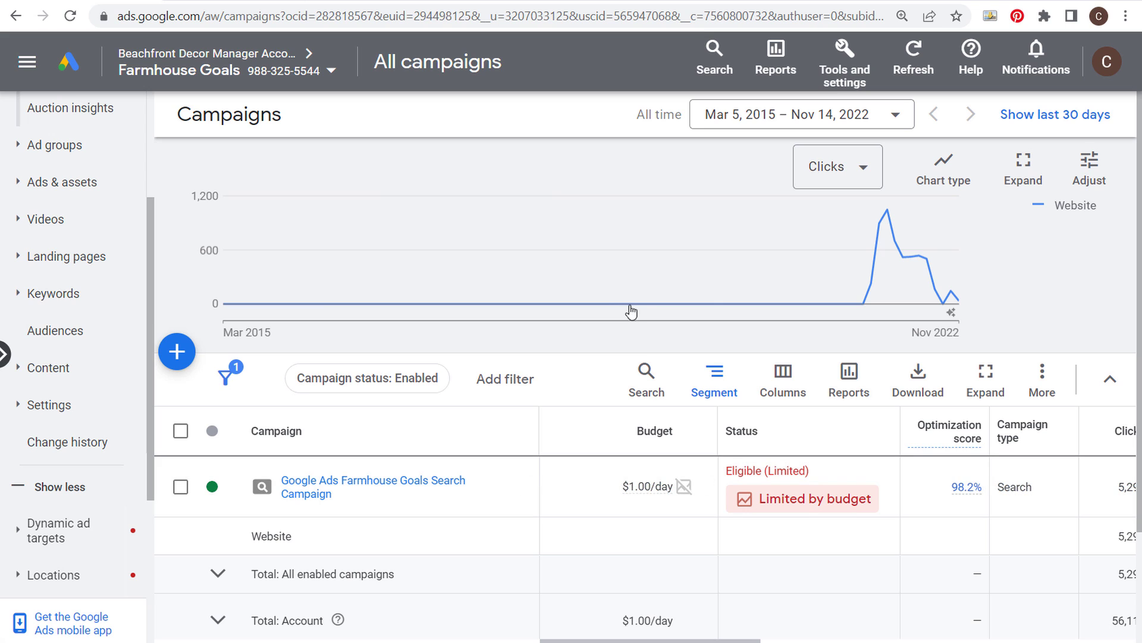
Step: Open the portfolio bid strategies from the Shared Library and review the list of existing strategies
click(845, 65)
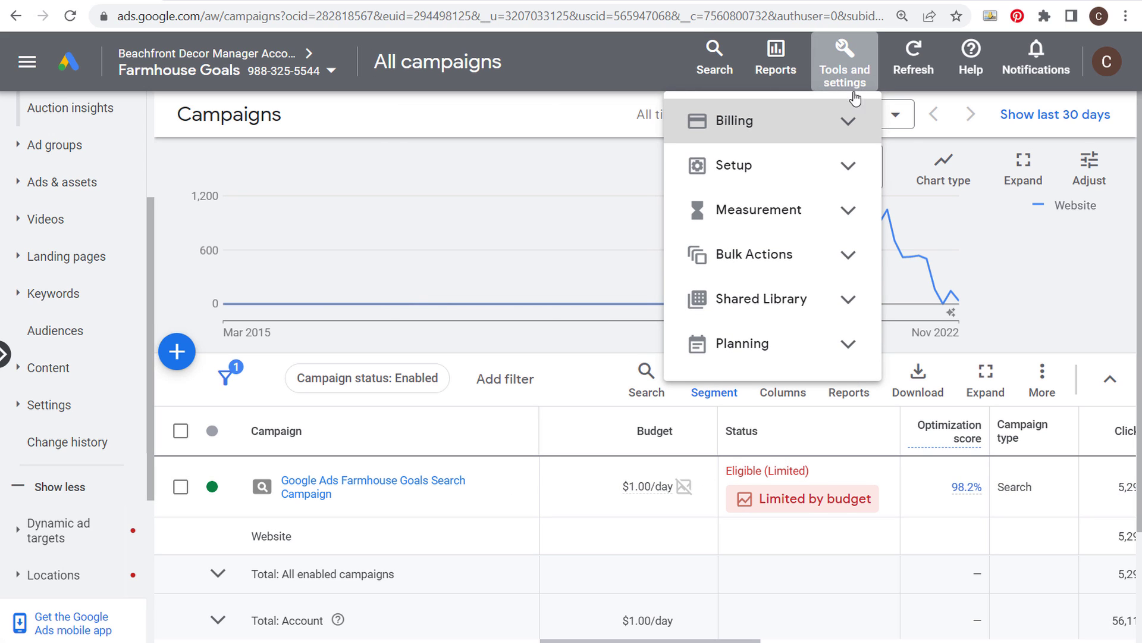
click(845, 315)
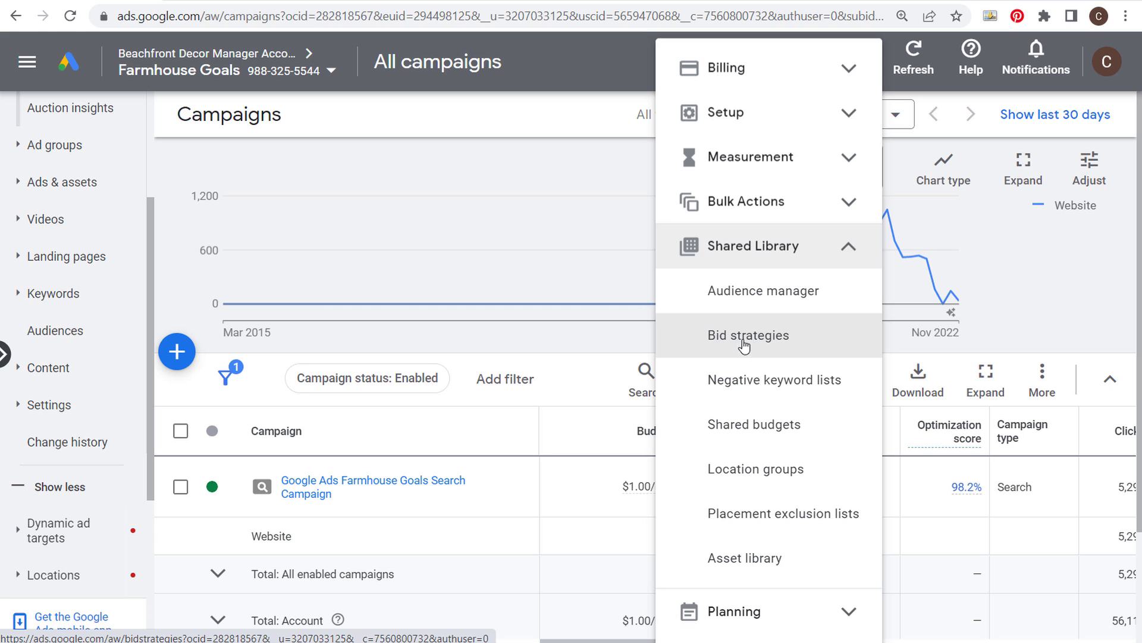
click(745, 344)
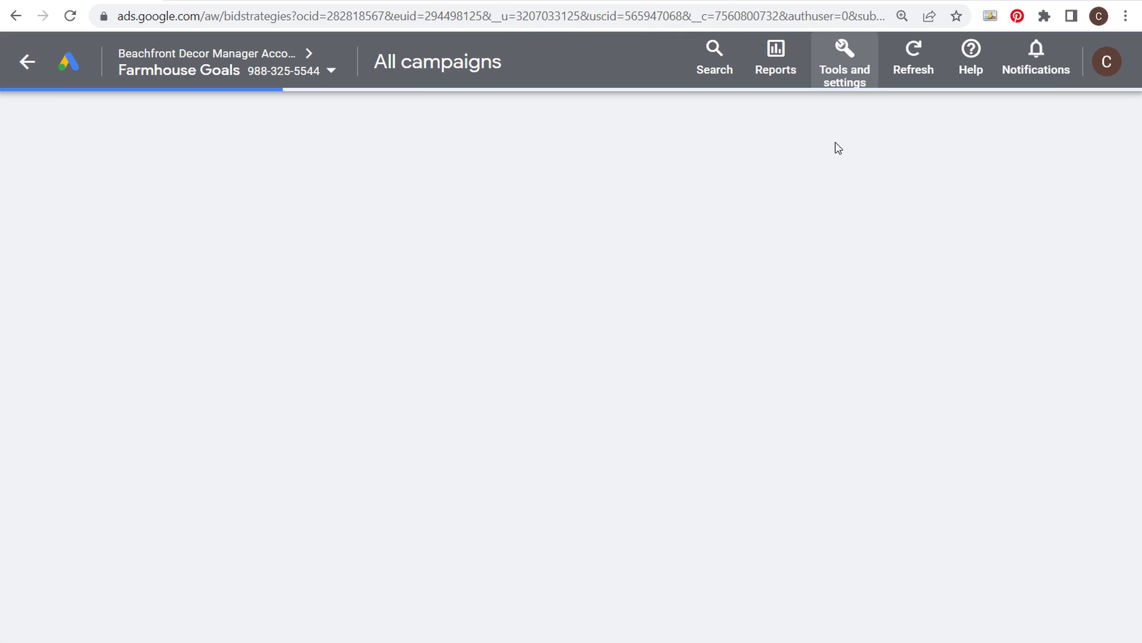
click(847, 63)
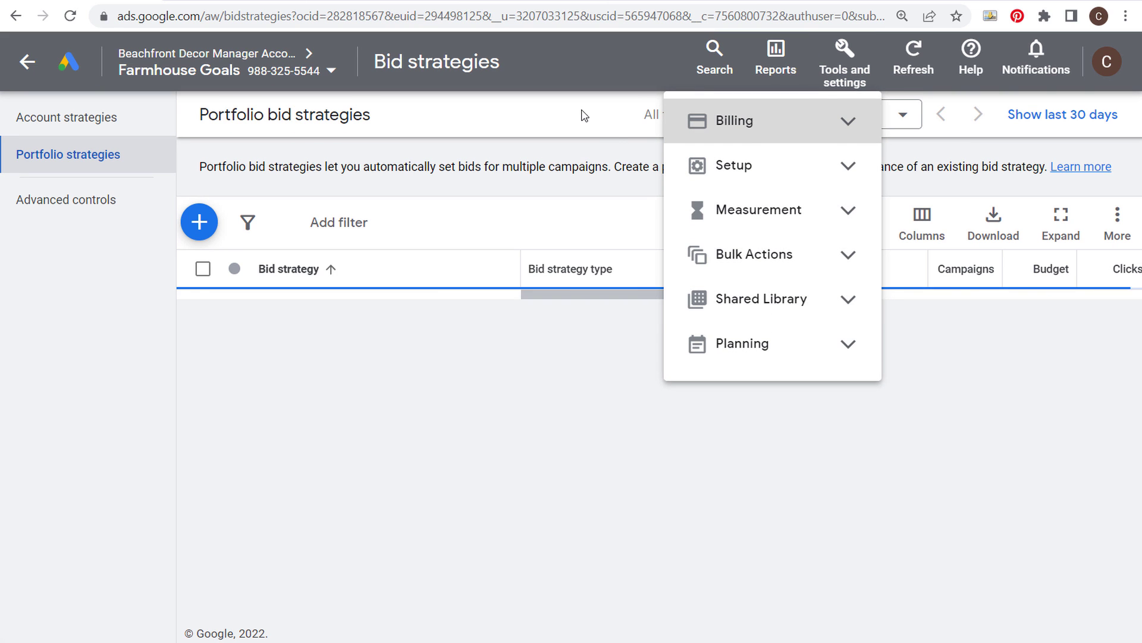
click(544, 121)
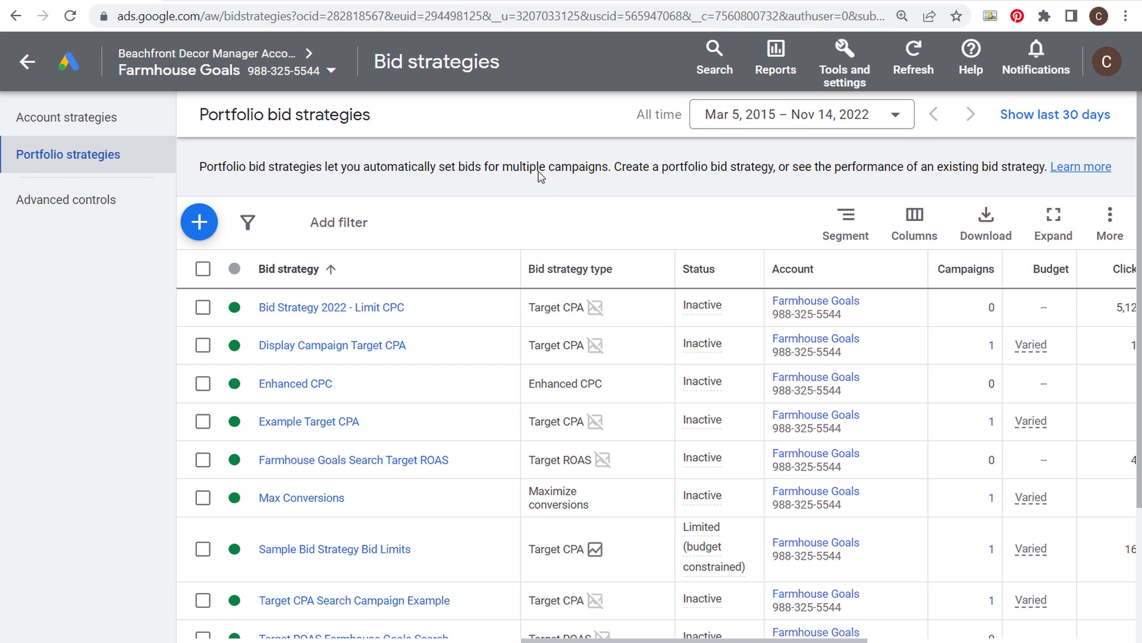
scroll(454, 351, down, 2)
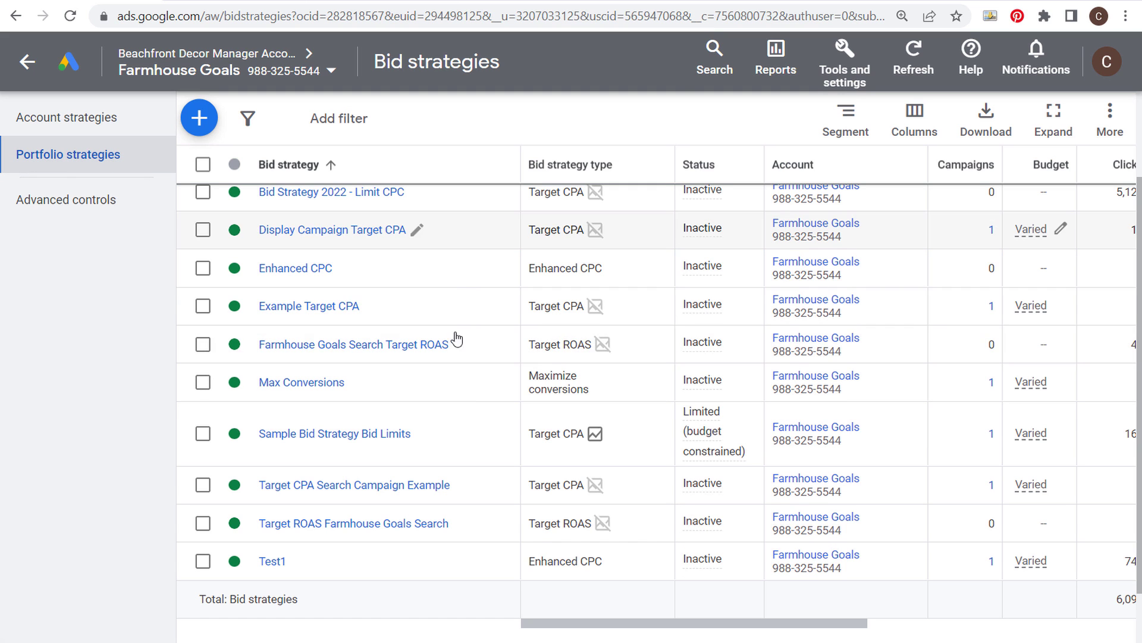
scroll(472, 413, up, 2)
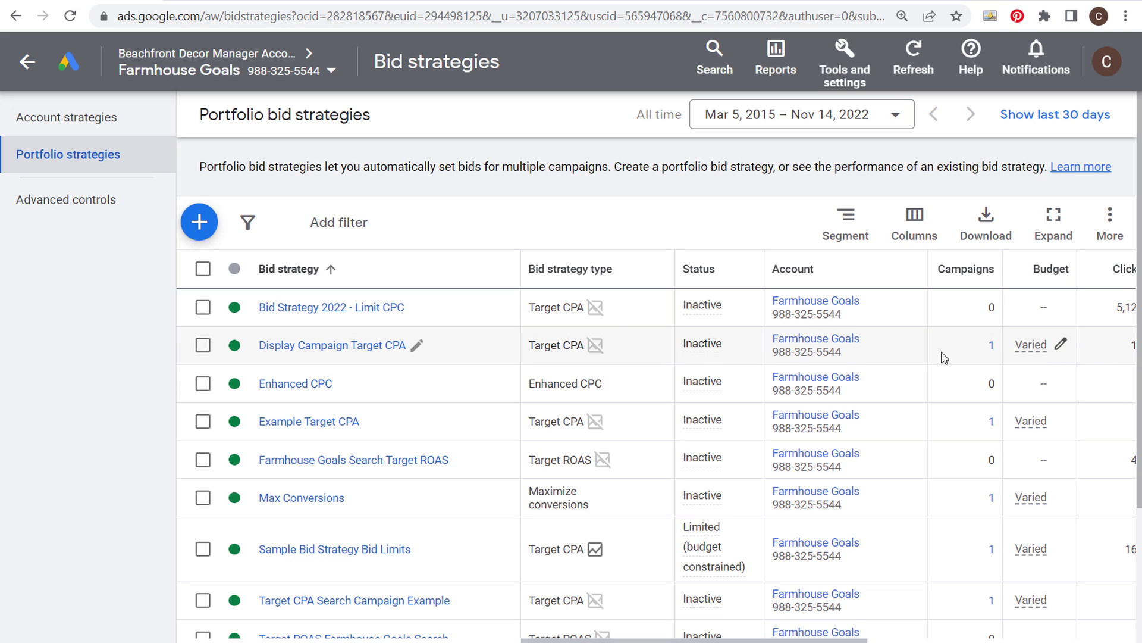
Step: Start a Maximize conversion value portfolio strategy, turn off its optional target return on ad spend, and discard the draft
click(214, 232)
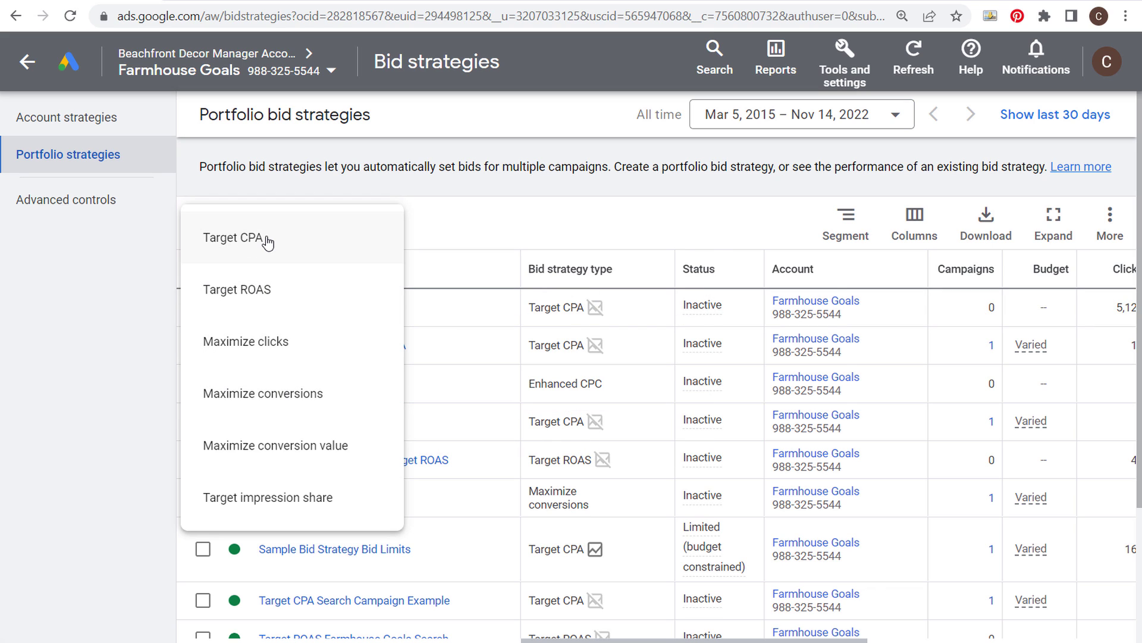
click(292, 445)
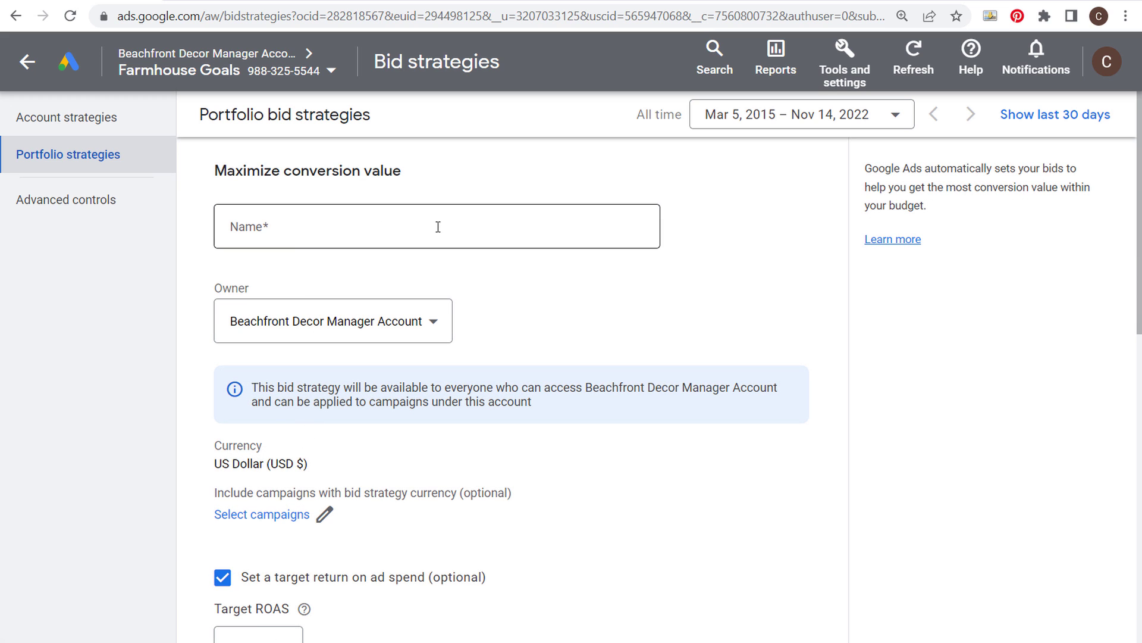
scroll(569, 331, down, 4)
click(222, 348)
click(222, 348)
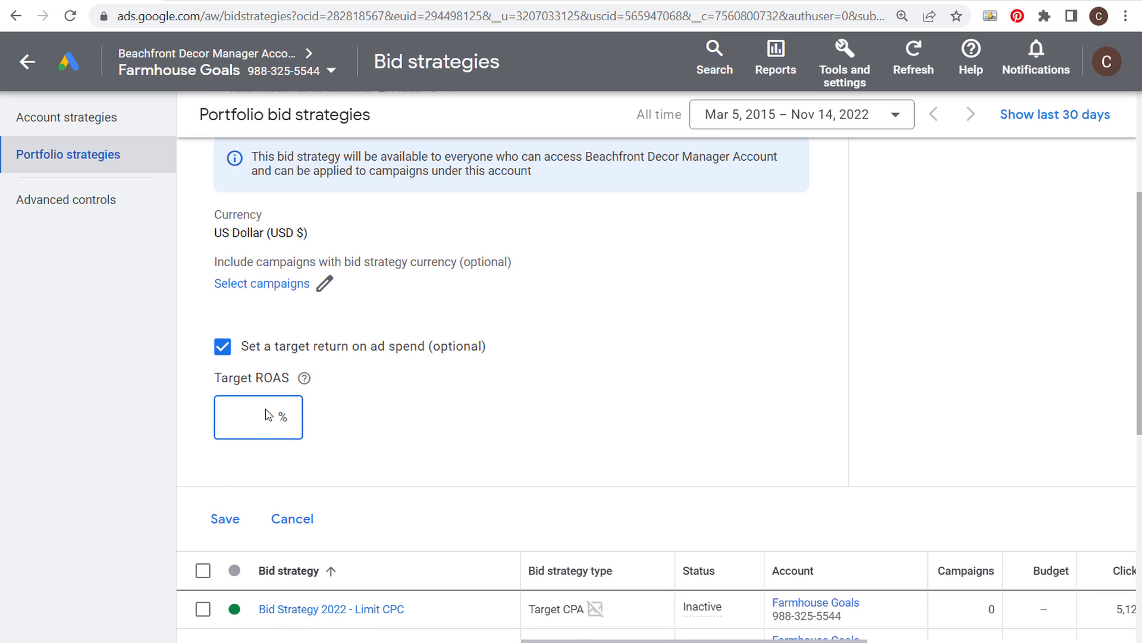
click(223, 347)
scroll(482, 373, up, 4)
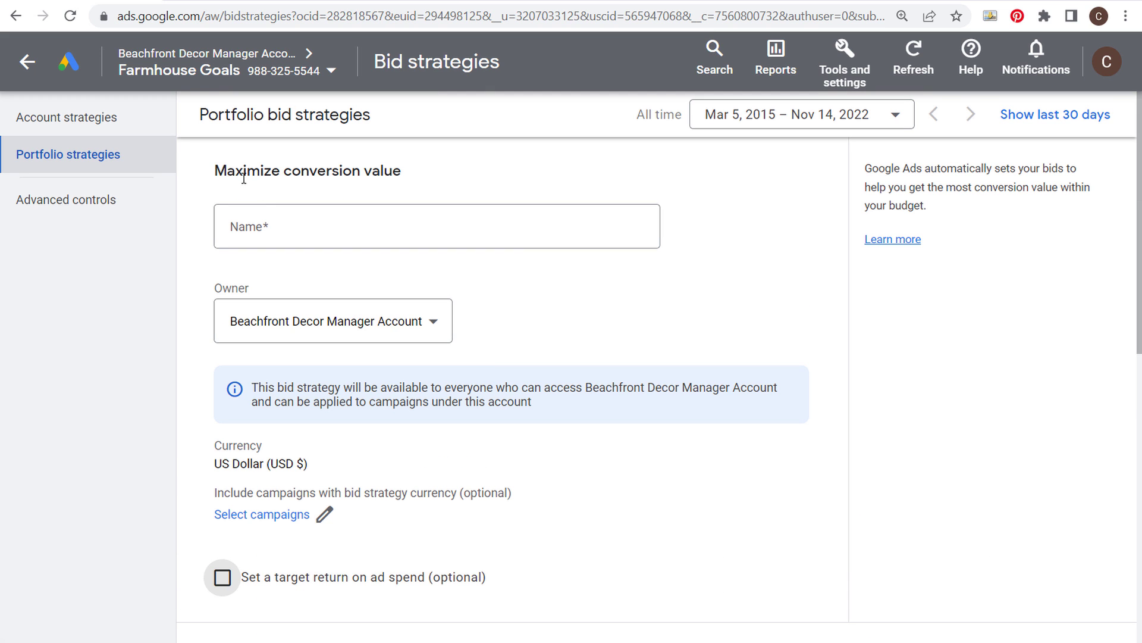
drag(219, 169, 427, 174)
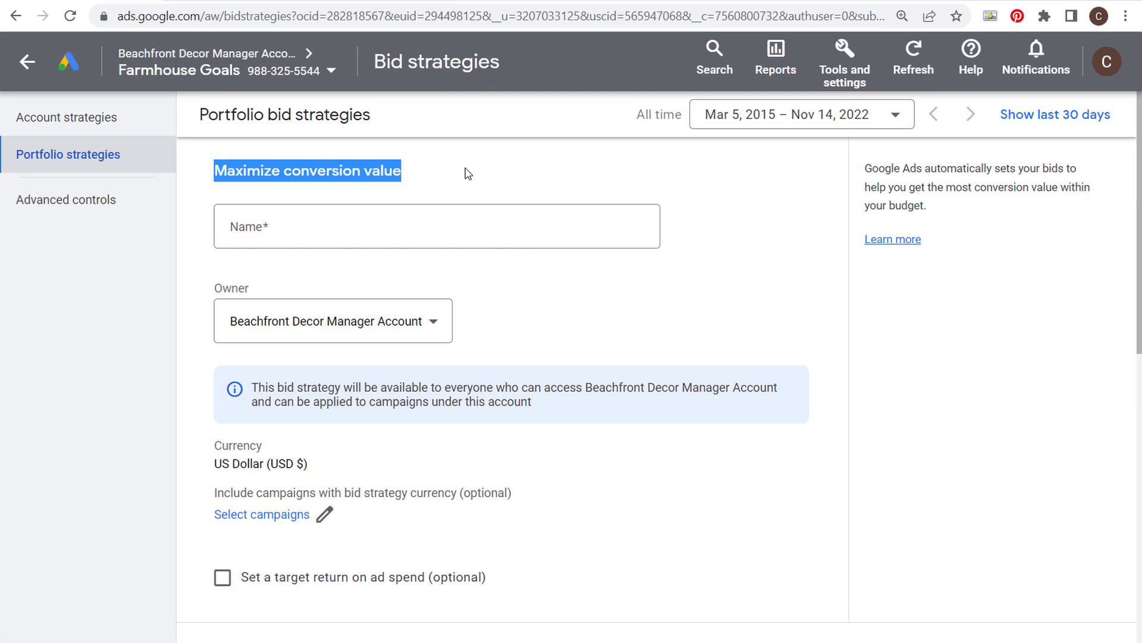
click(415, 180)
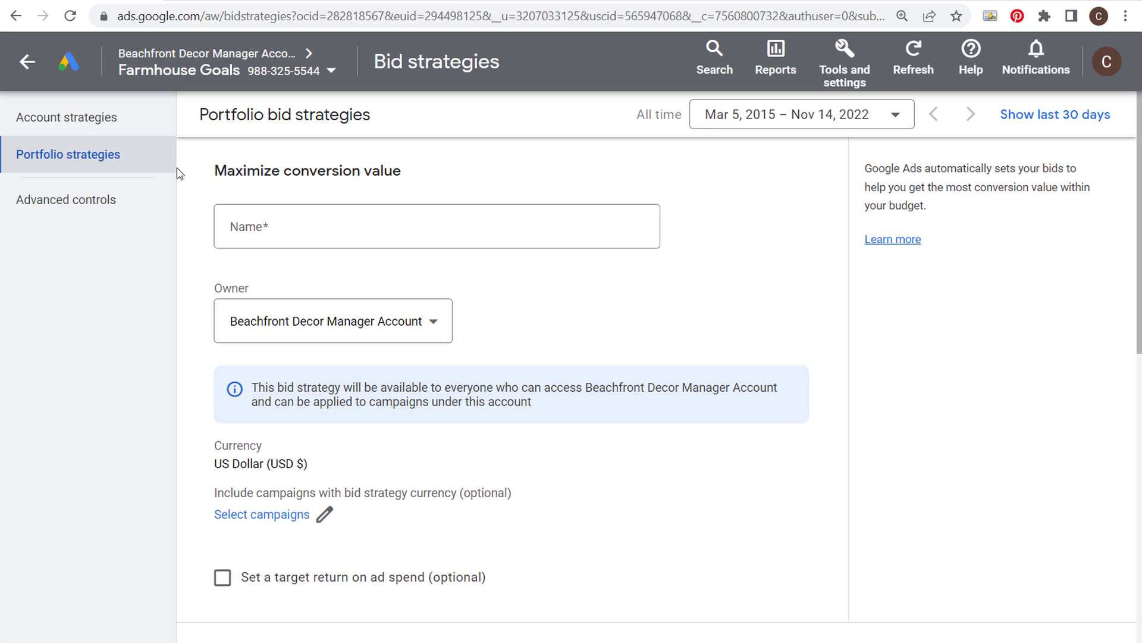
scroll(364, 285, down, 6)
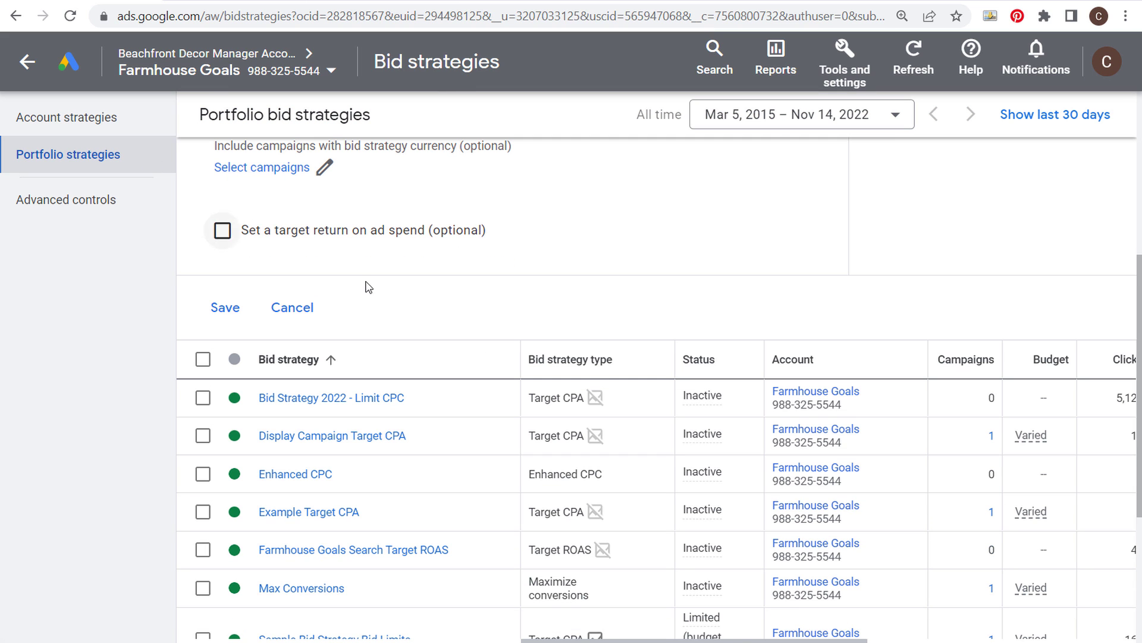
click(294, 320)
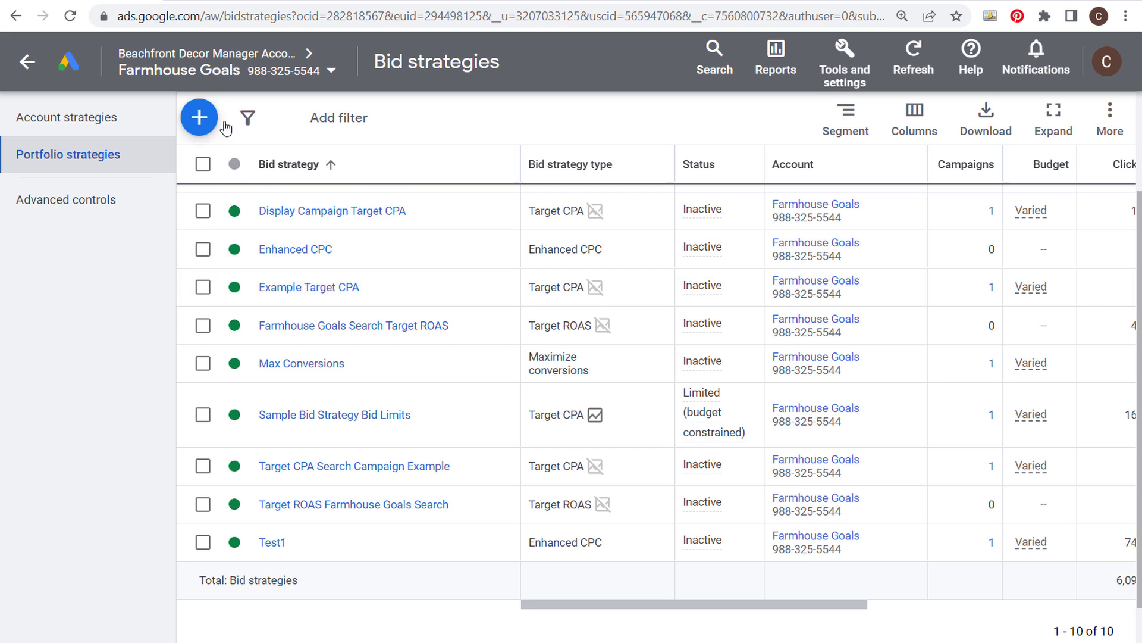
Step: Start a Maximize conversions portfolio strategy, turn off its optional target cost per action, and discard the draft
click(197, 112)
click(256, 289)
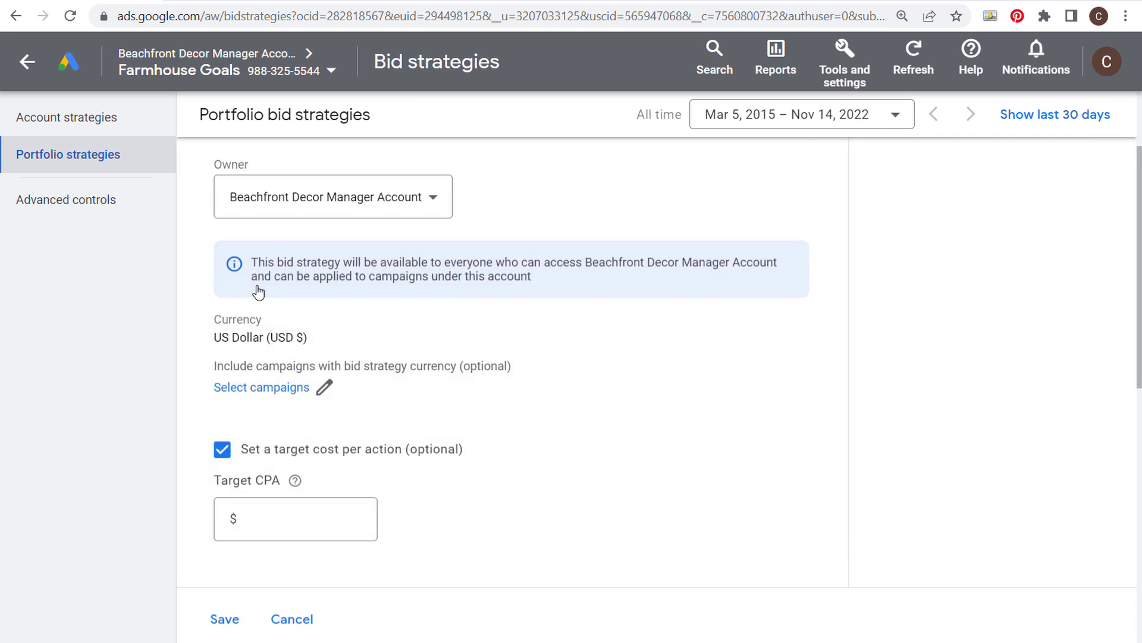
scroll(292, 474, down, 4)
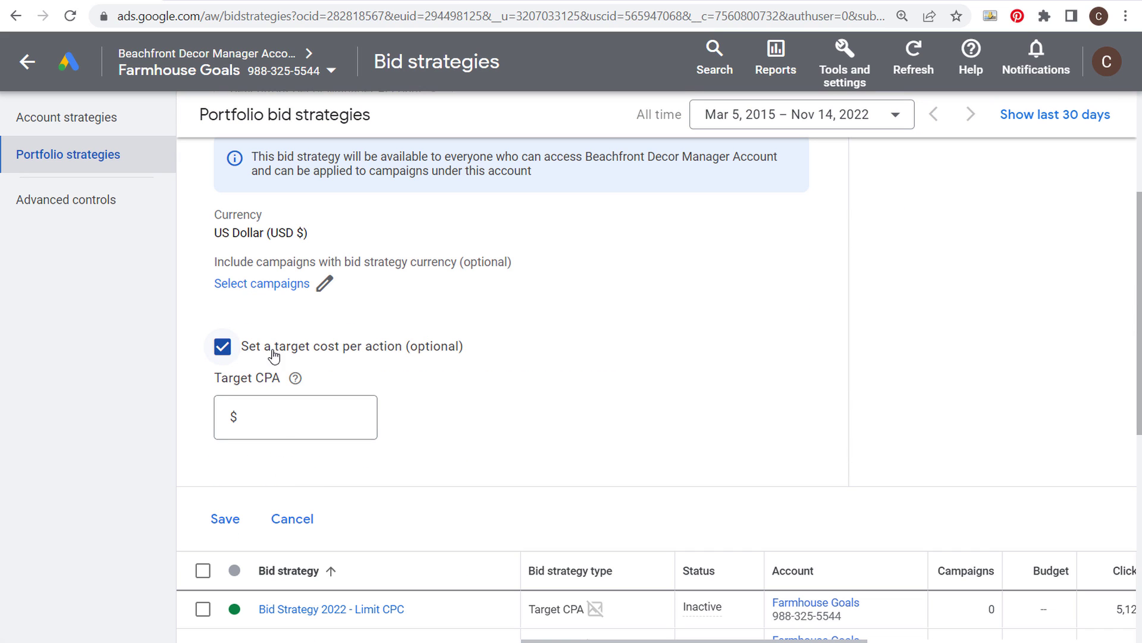
click(281, 424)
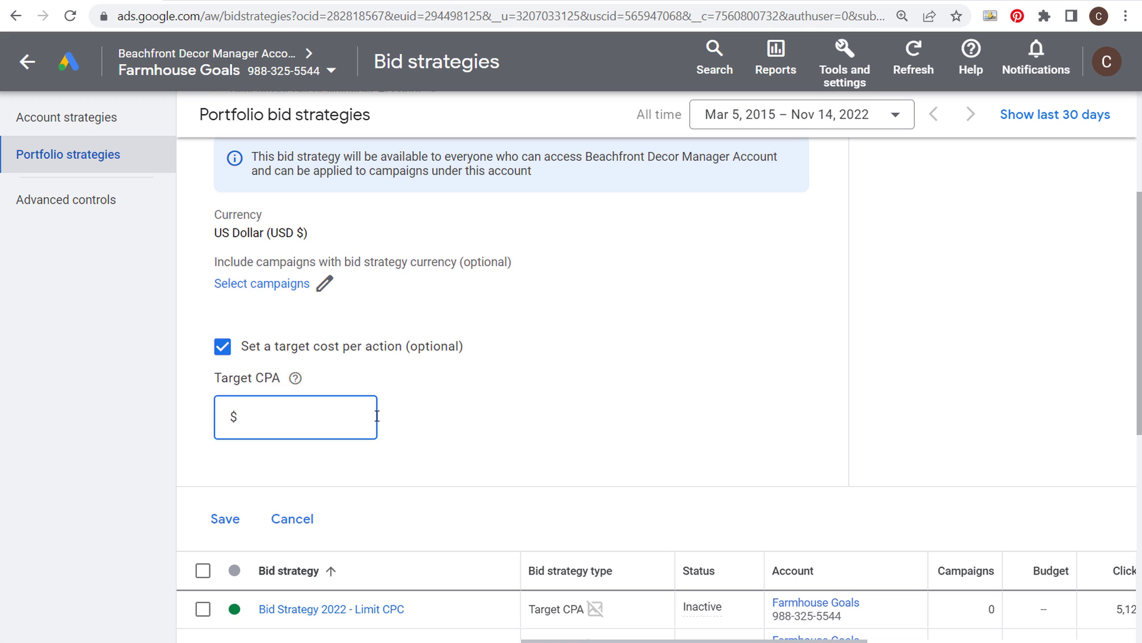
click(223, 347)
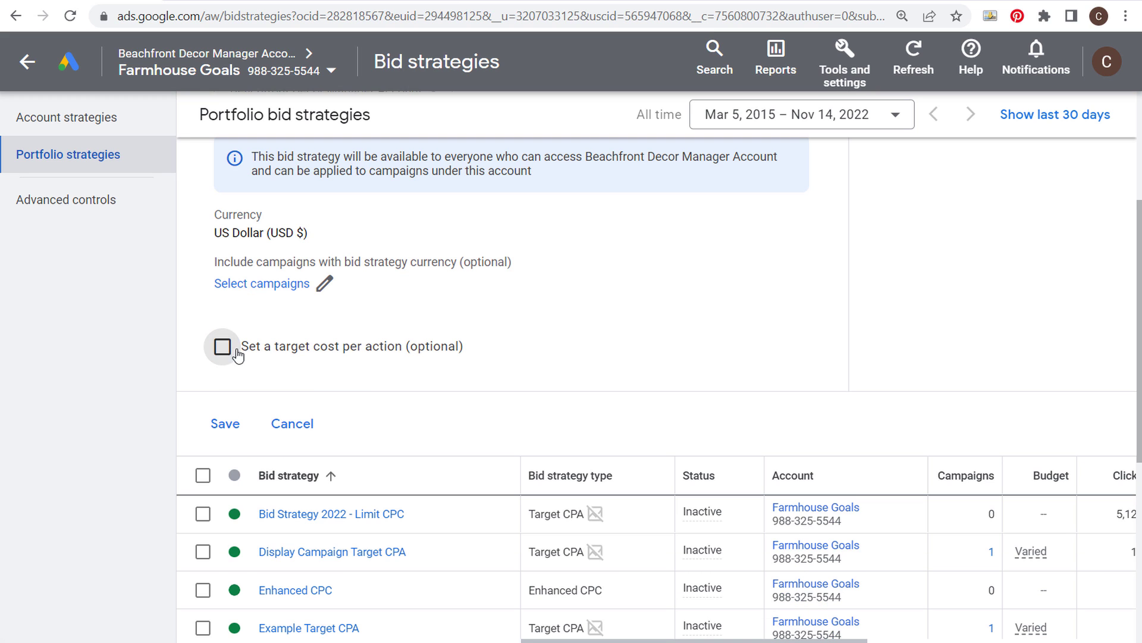
scroll(458, 375, up, 4)
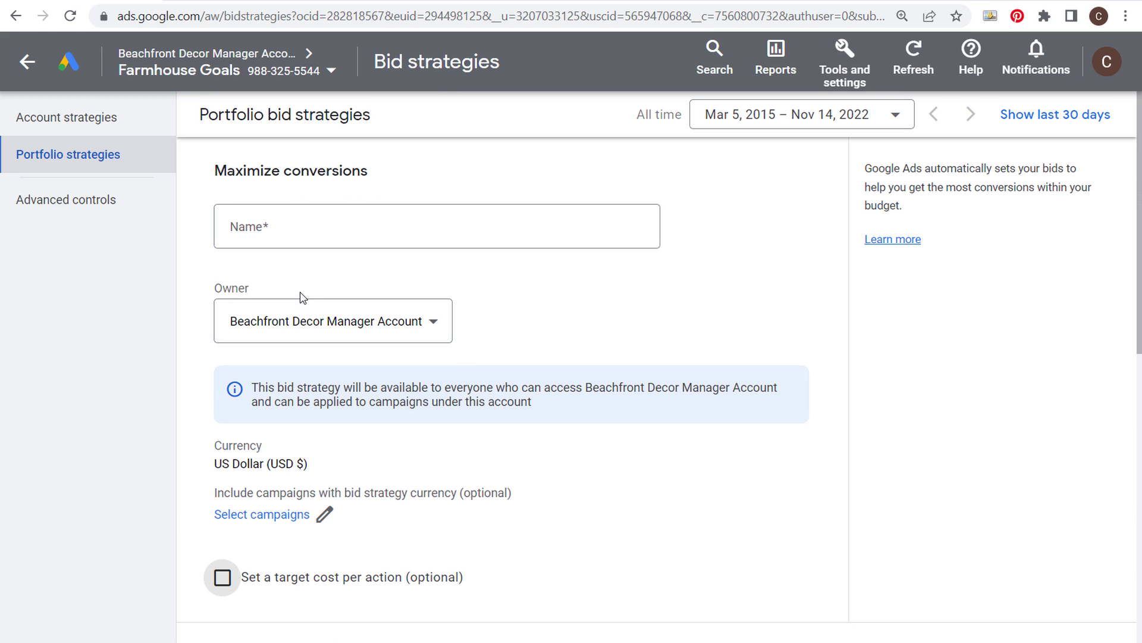
drag(217, 167, 375, 176)
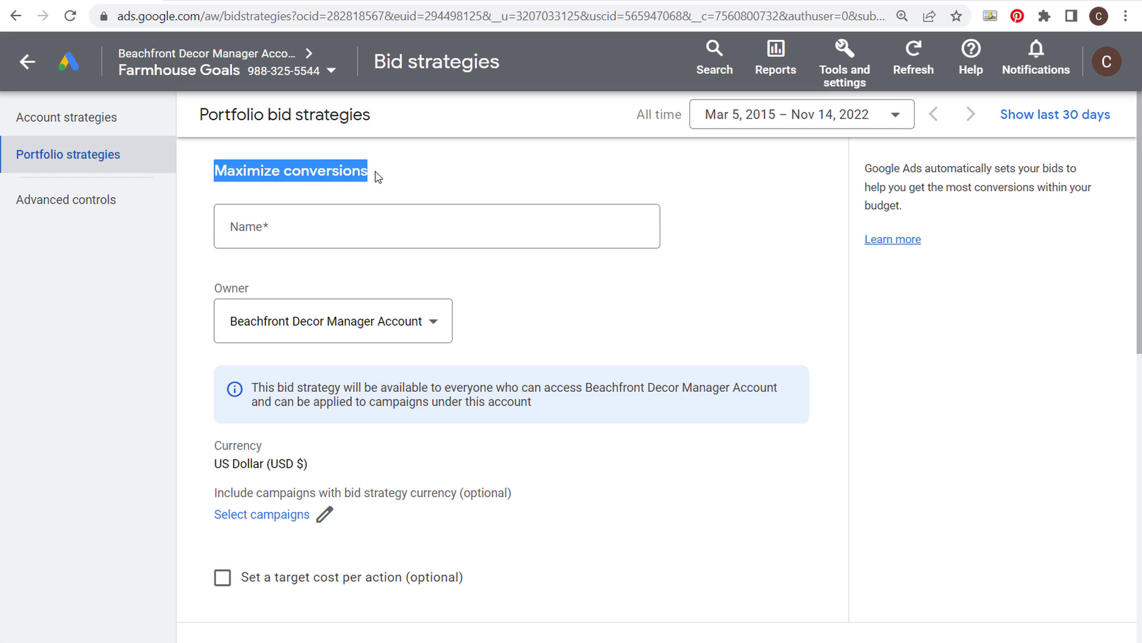
click(449, 176)
scroll(689, 343, down, 2)
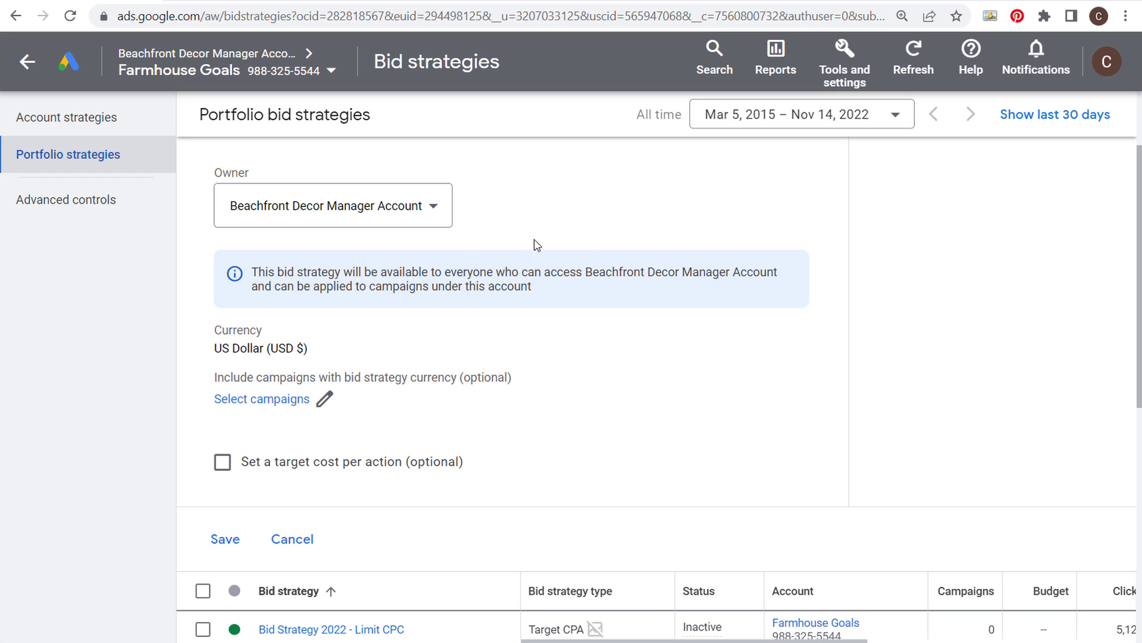
scroll(250, 327, down, 8)
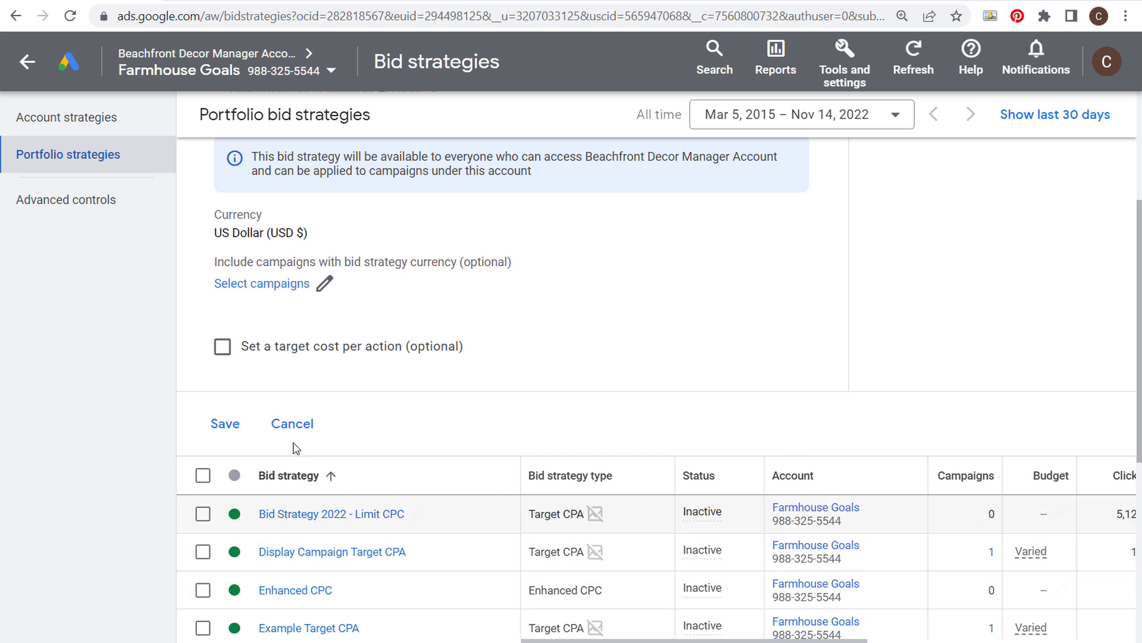
Step: Start a Target CPA portfolio strategy and set its target CPA to $10
click(210, 120)
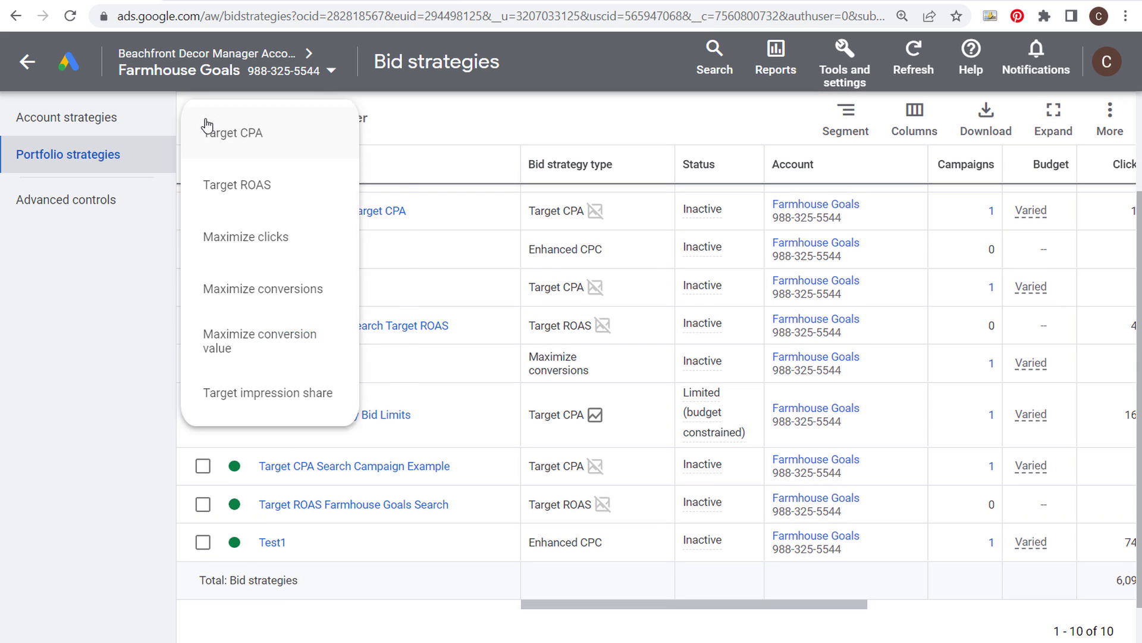
click(306, 138)
scroll(612, 357, down, 4)
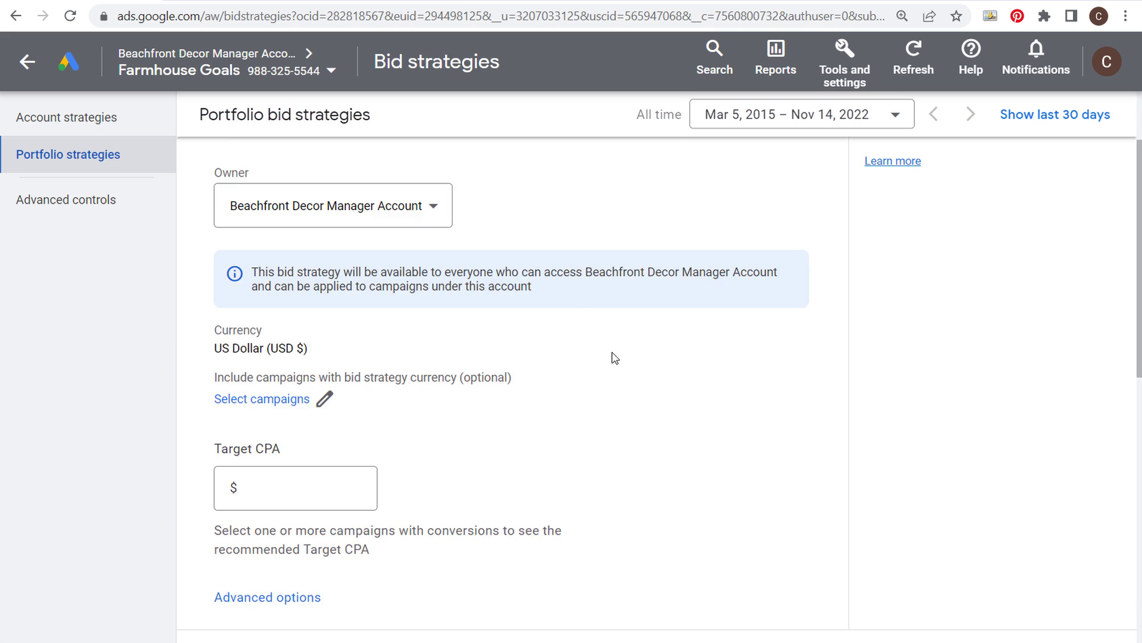
scroll(624, 354, up, 4)
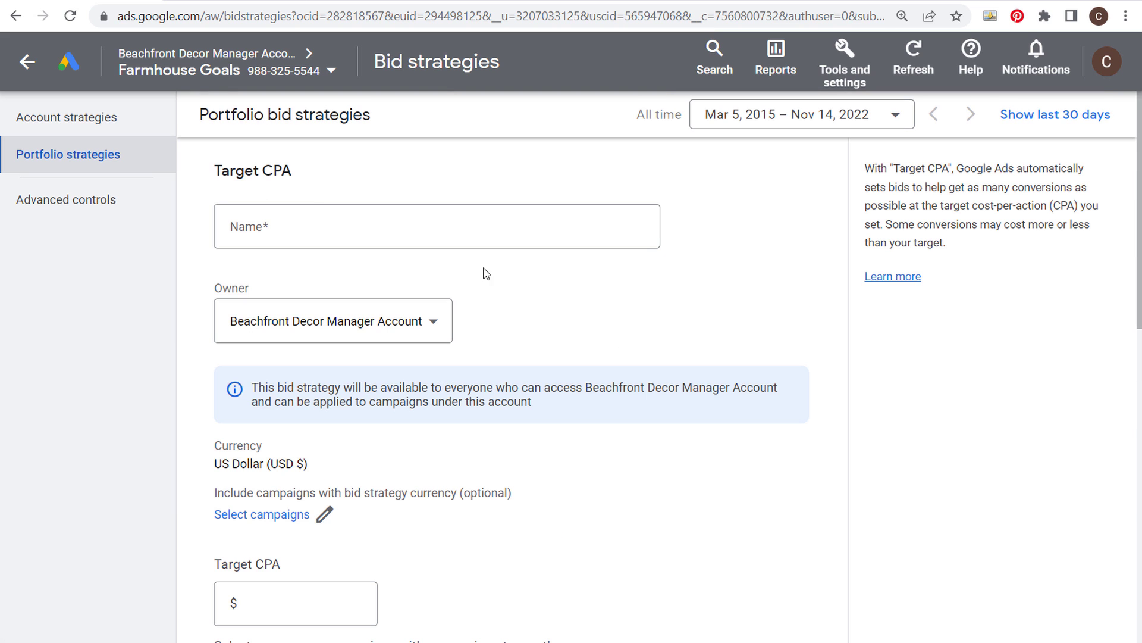
scroll(515, 322, down, 4)
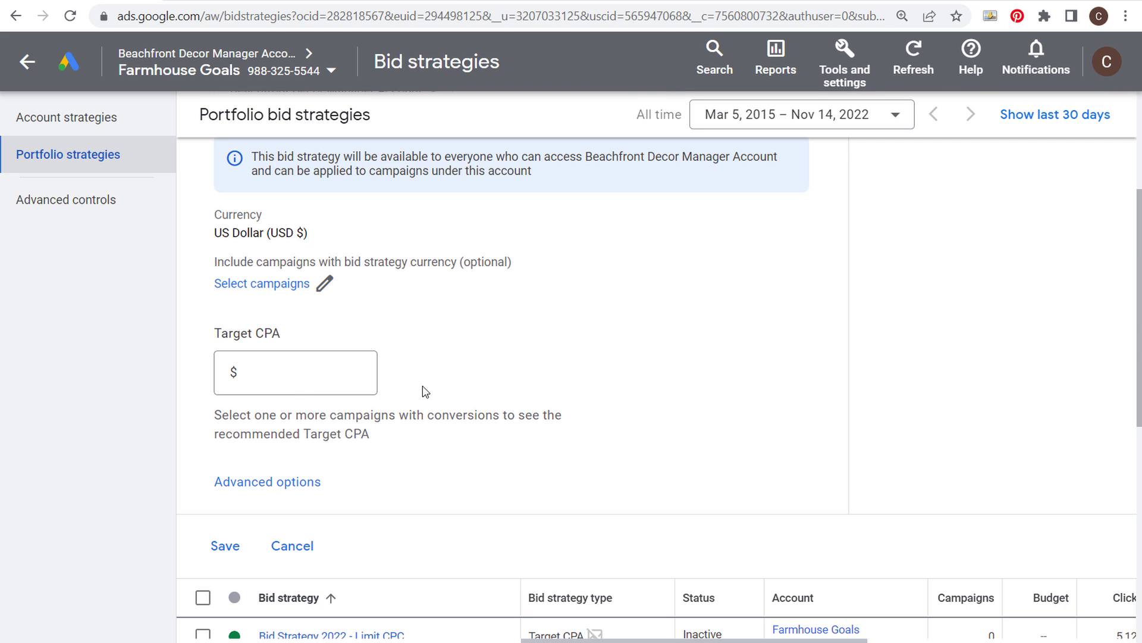
click(260, 377)
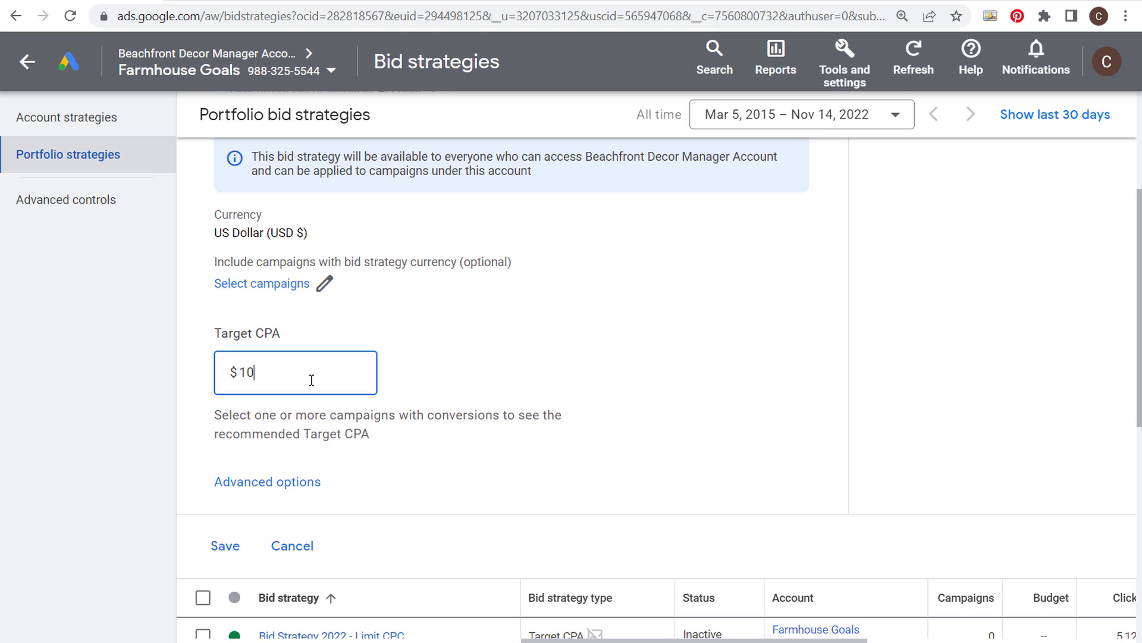
click(651, 316)
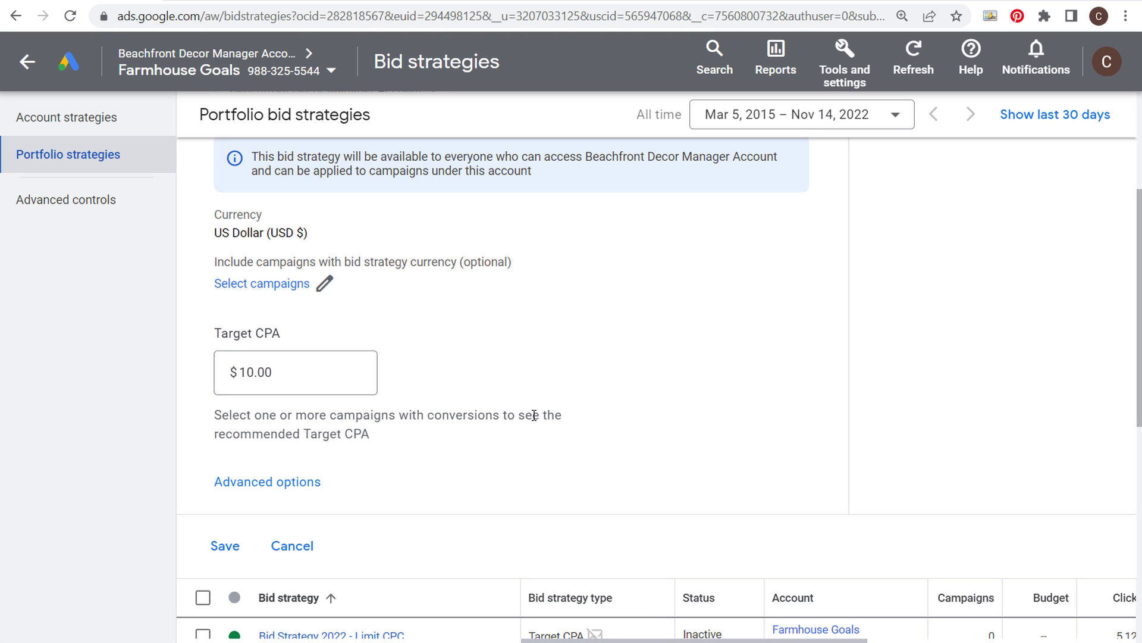
click(281, 377)
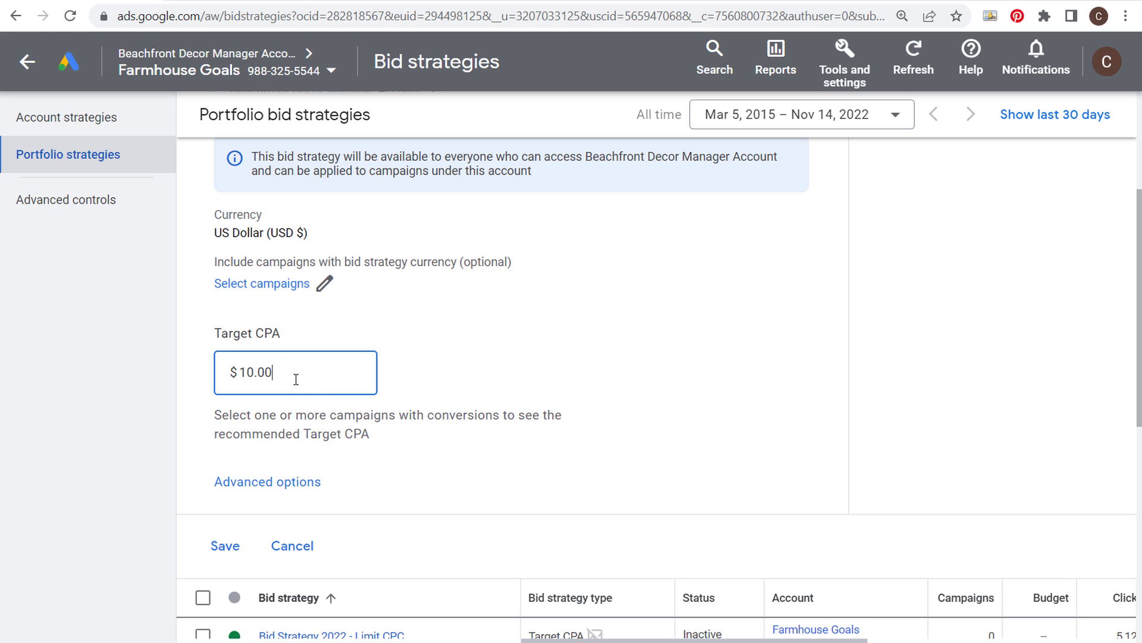
Step: Set a maximum bid limit of $0.75 in the Target CPA strategy's advanced options, then discard the draft
click(277, 483)
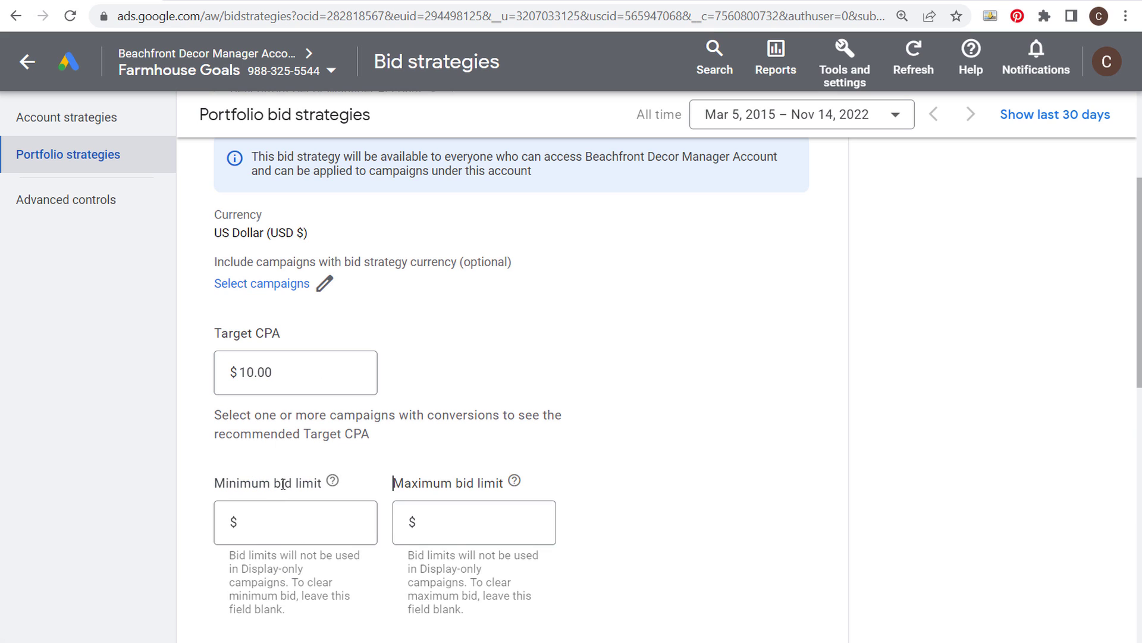
scroll(689, 446, down, 2)
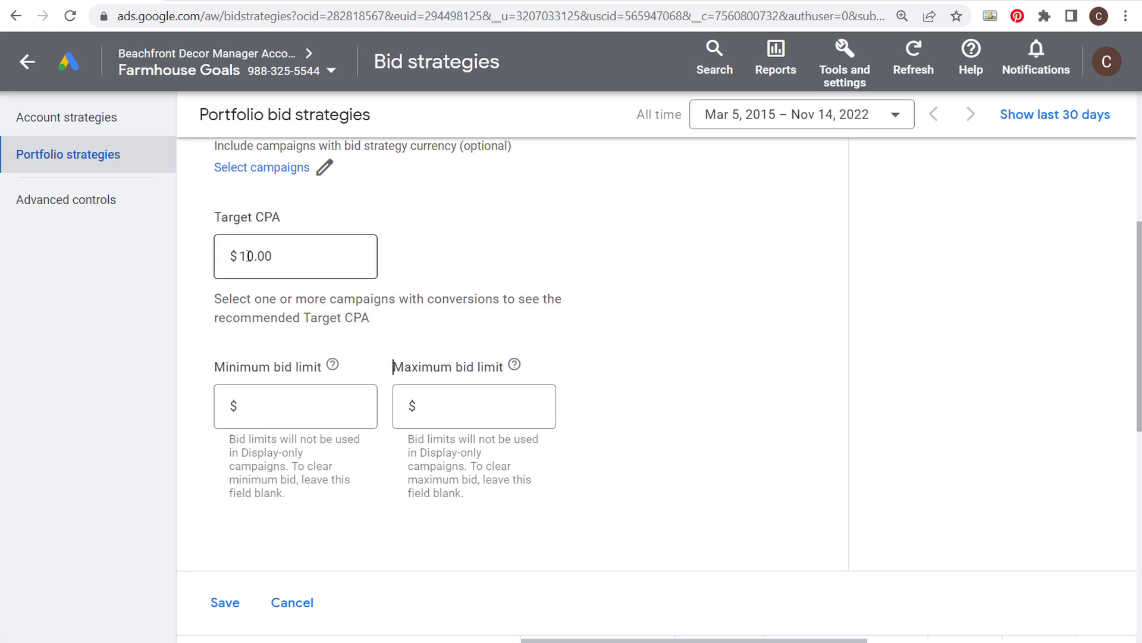
click(316, 258)
click(463, 408)
text(0.75)
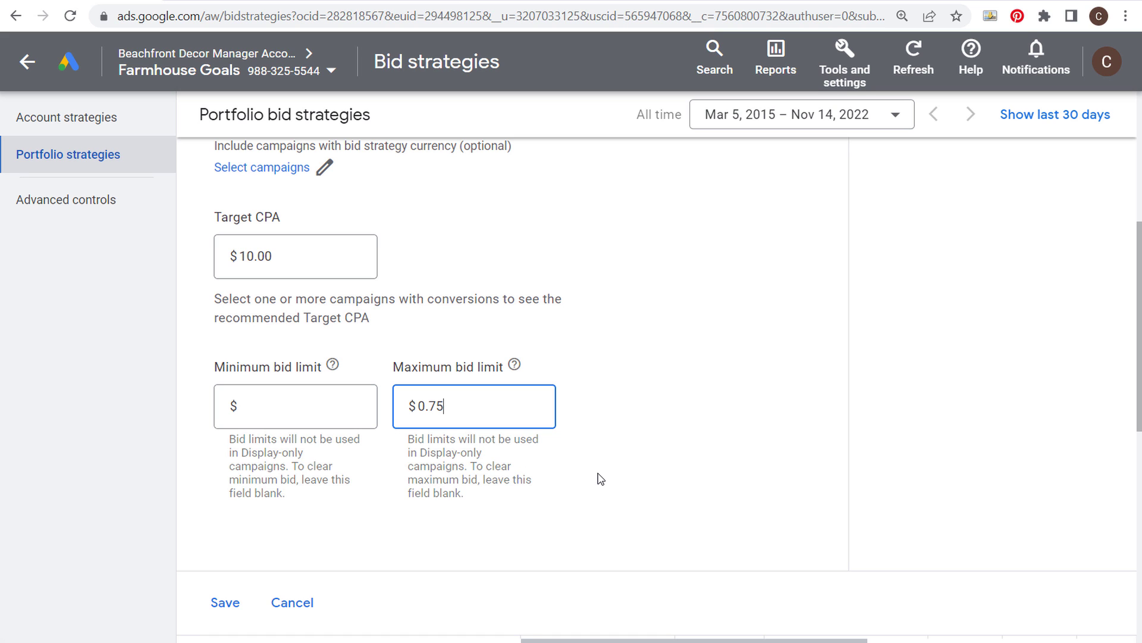
click(307, 602)
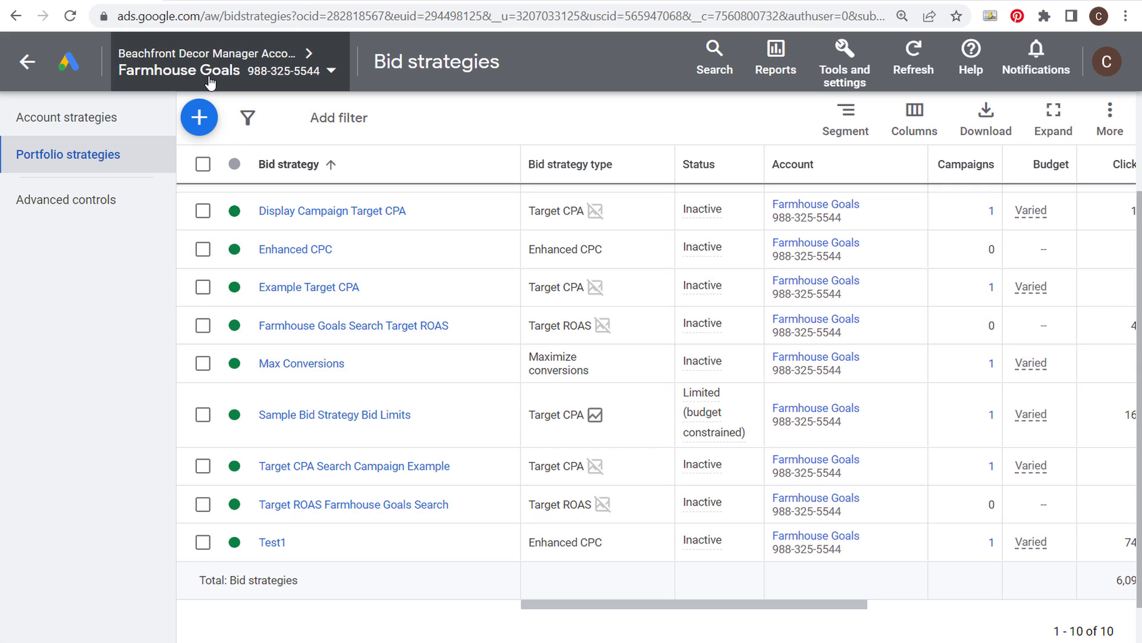
mouse_move(214, 78)
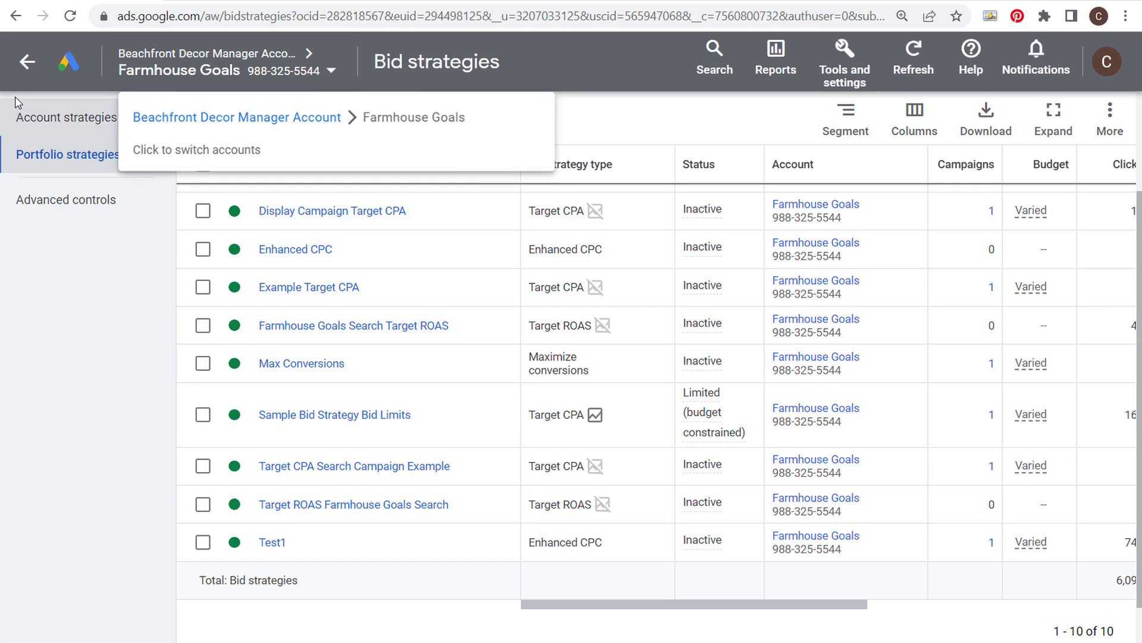
Step: Open the bidding settings of the Google Ads Farmhouse Goals Search Campaign and examine the bid strategy in use
click(27, 62)
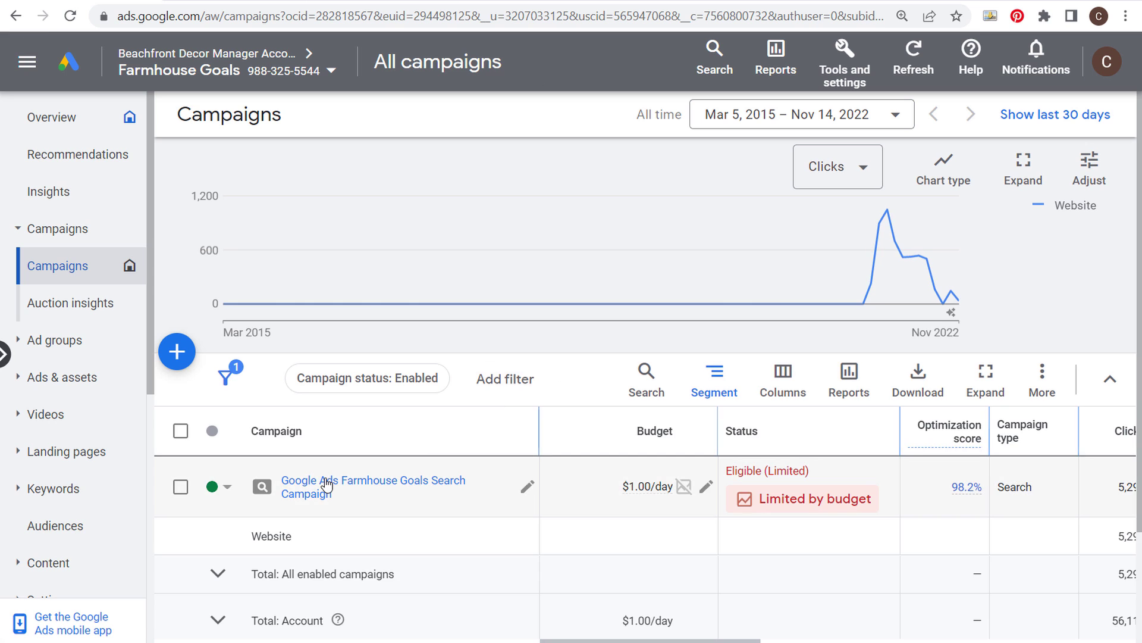
click(327, 485)
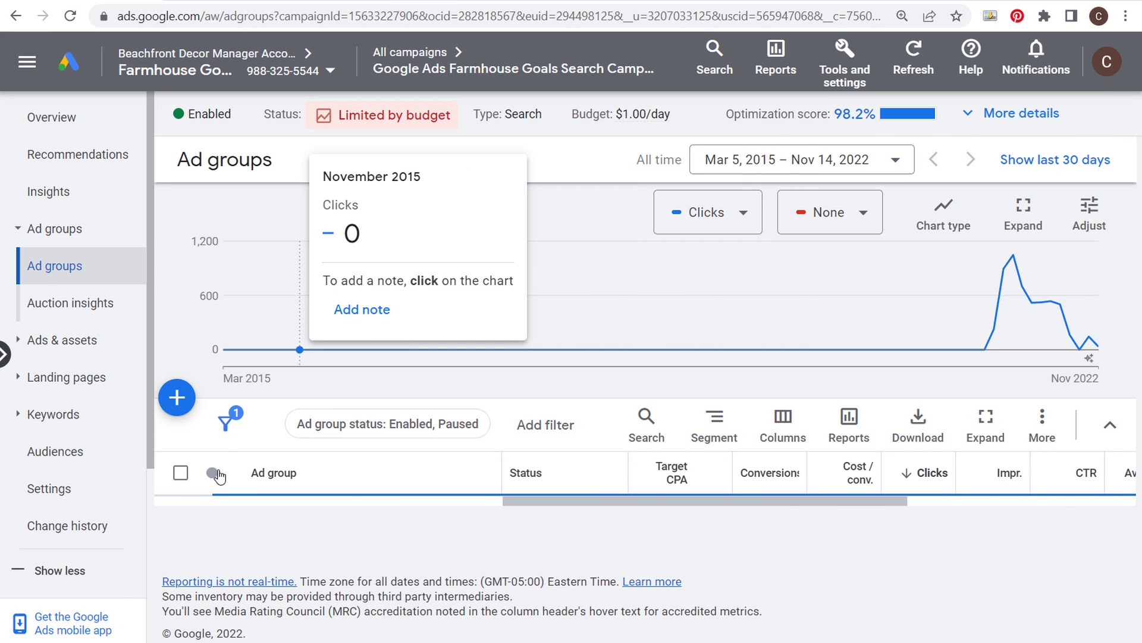
click(59, 493)
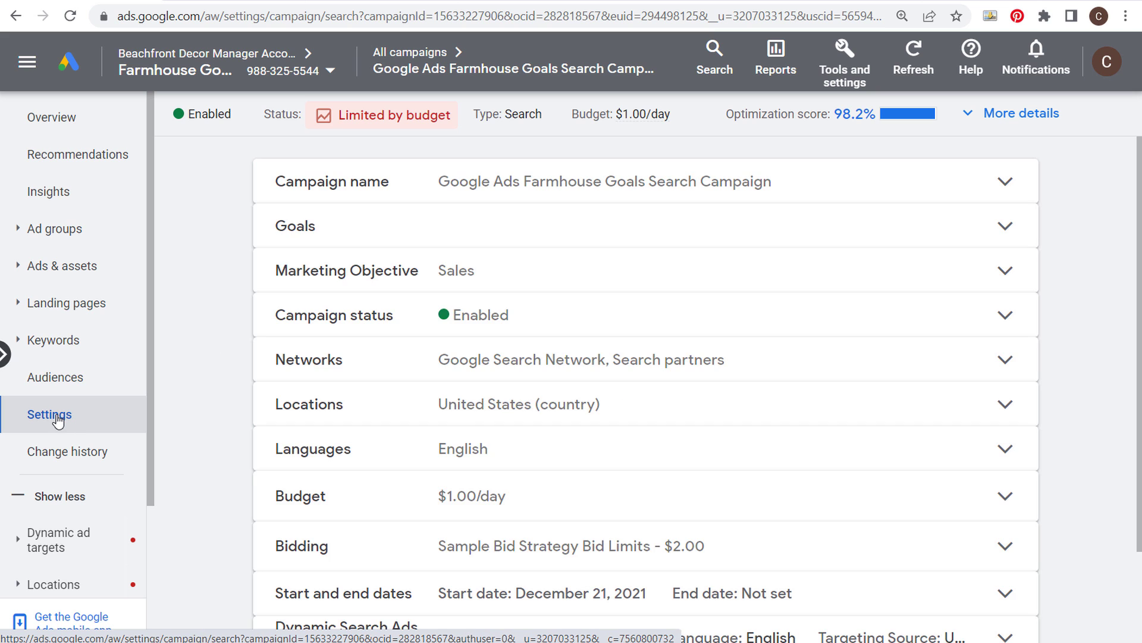
scroll(252, 438, down, 2)
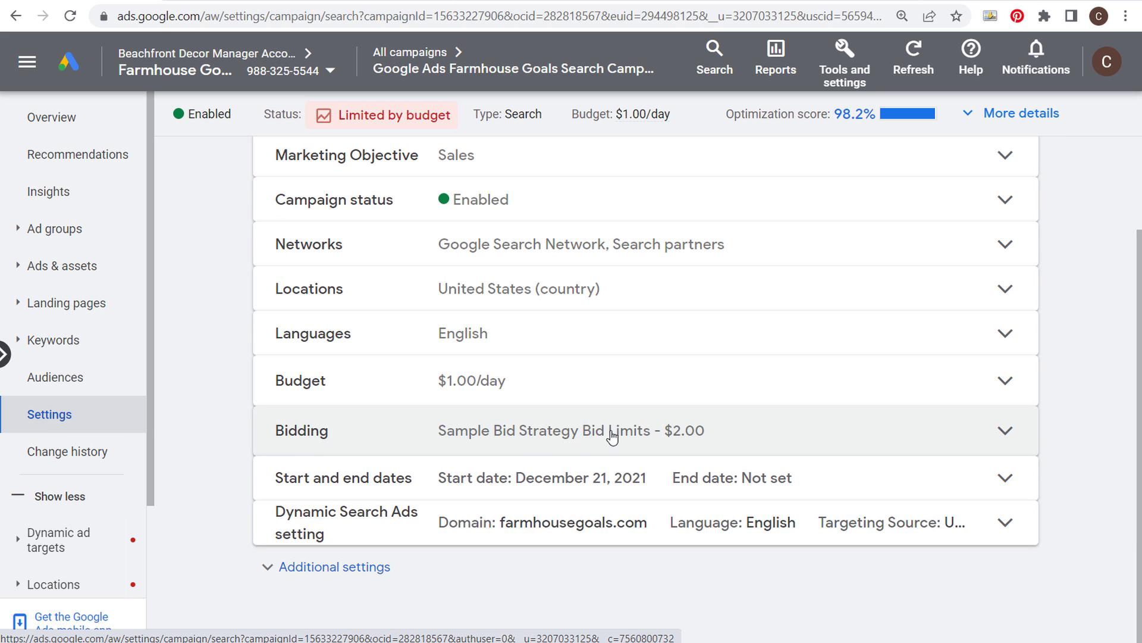
click(584, 435)
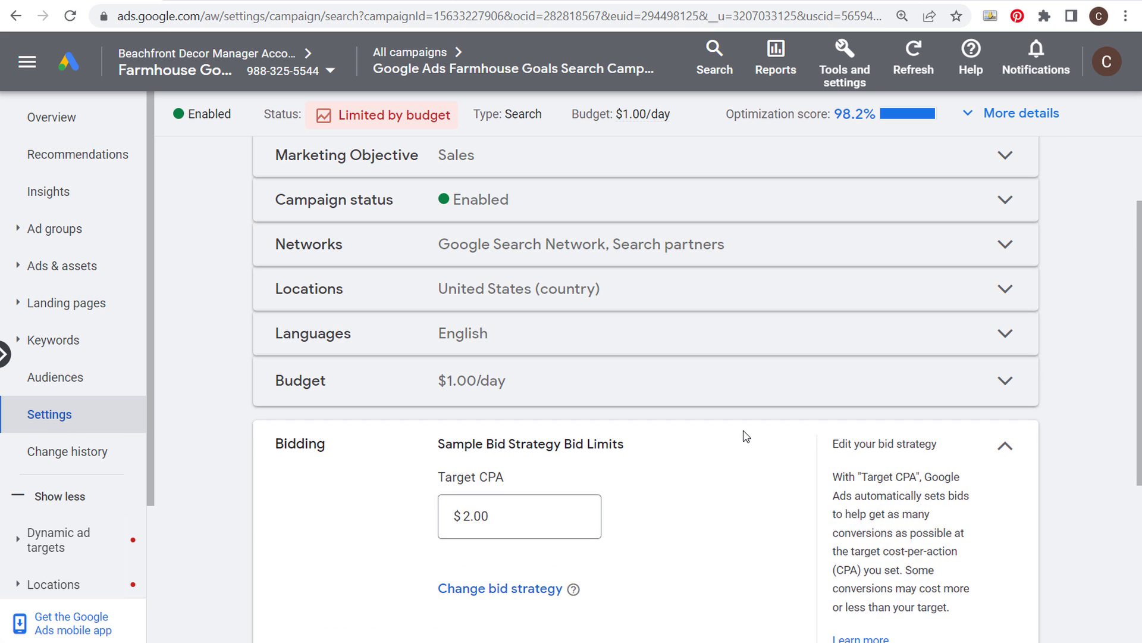
scroll(720, 472, down, 2)
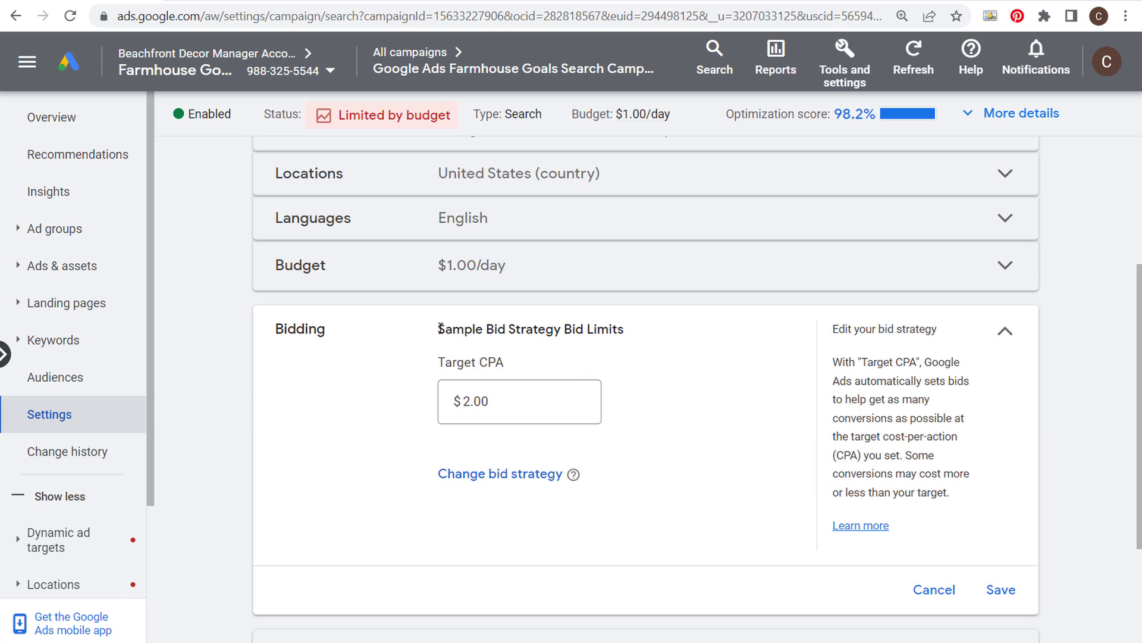
drag(438, 329, 622, 329)
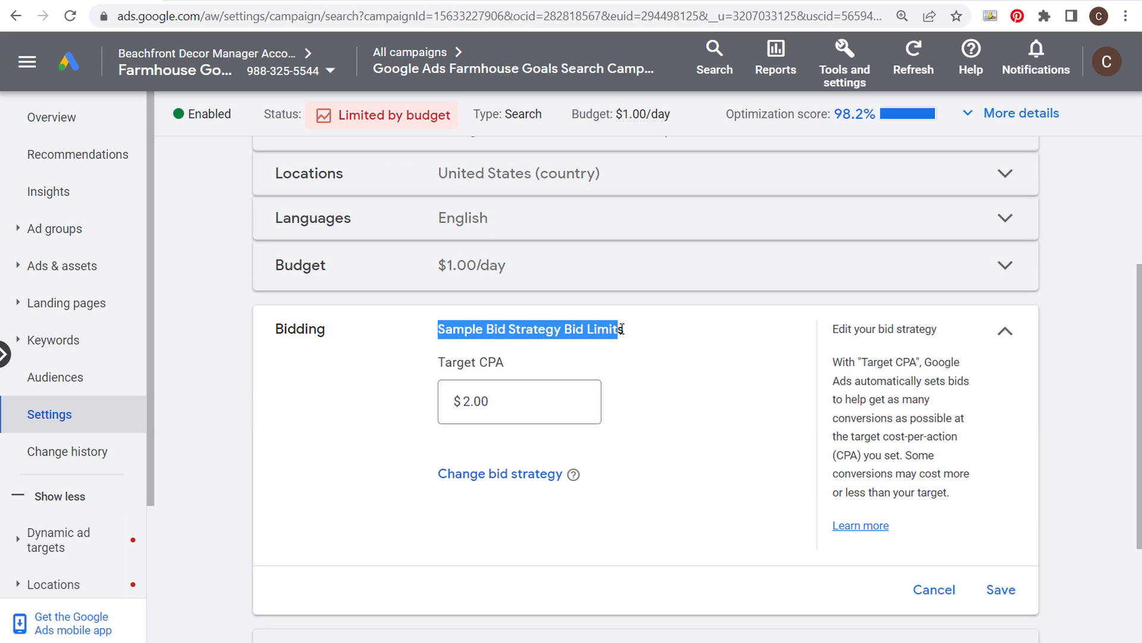
click(680, 354)
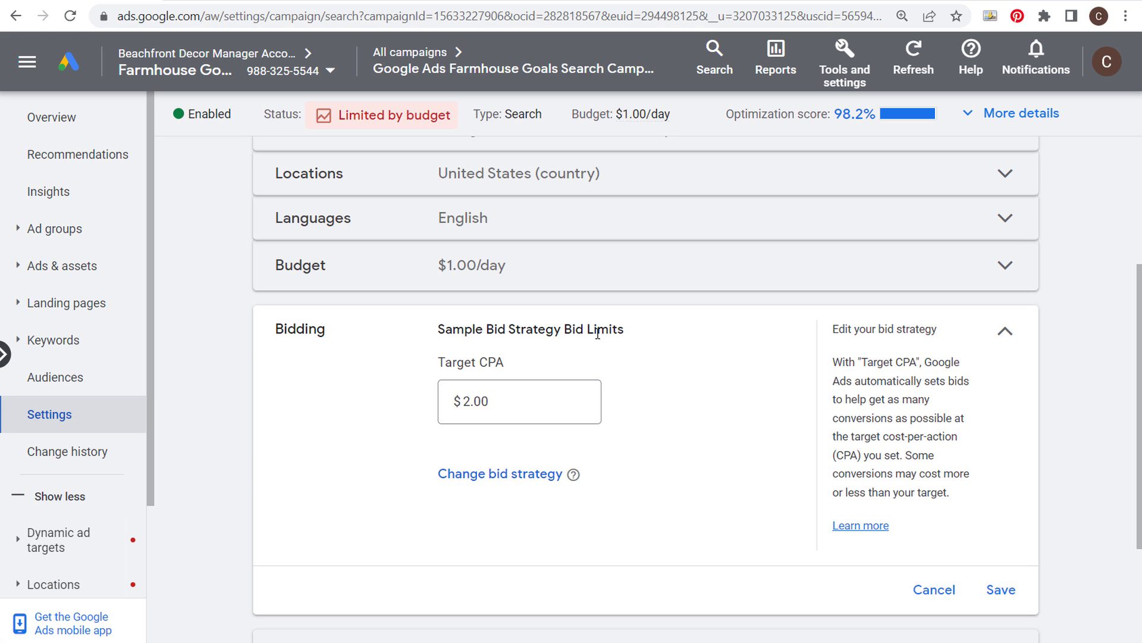
Step: Change the campaign's bid strategy from the portfolio strategy to Manual CPC
click(498, 480)
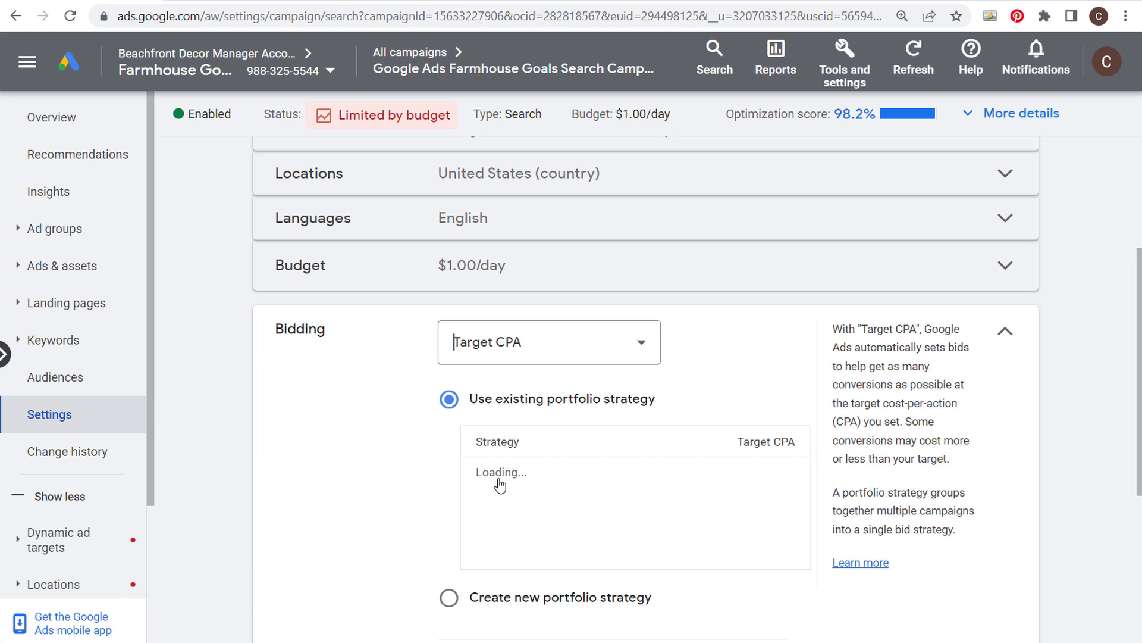
click(637, 351)
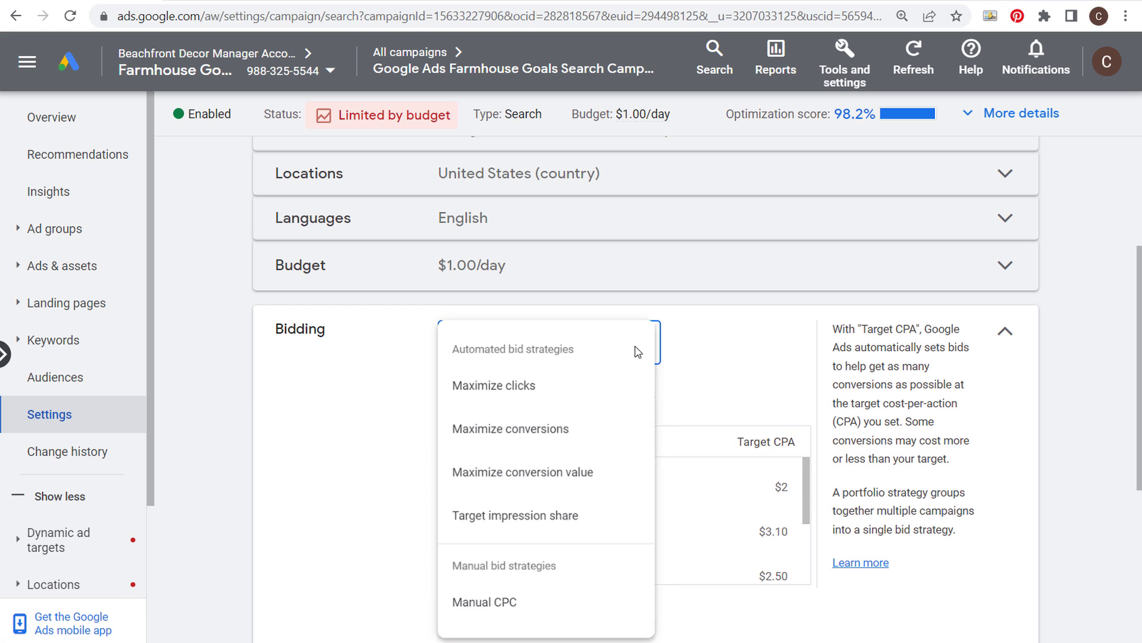
click(517, 610)
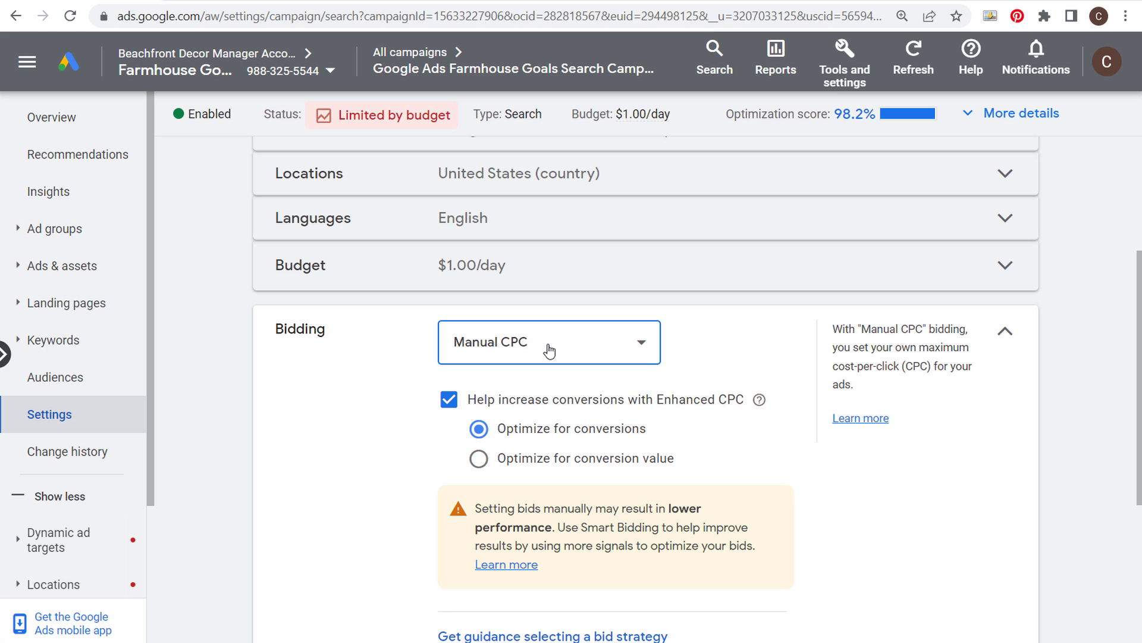
Step: Switch the campaign's bid strategy to Maximize conversions and set an optional target CPA of $10.00
click(625, 341)
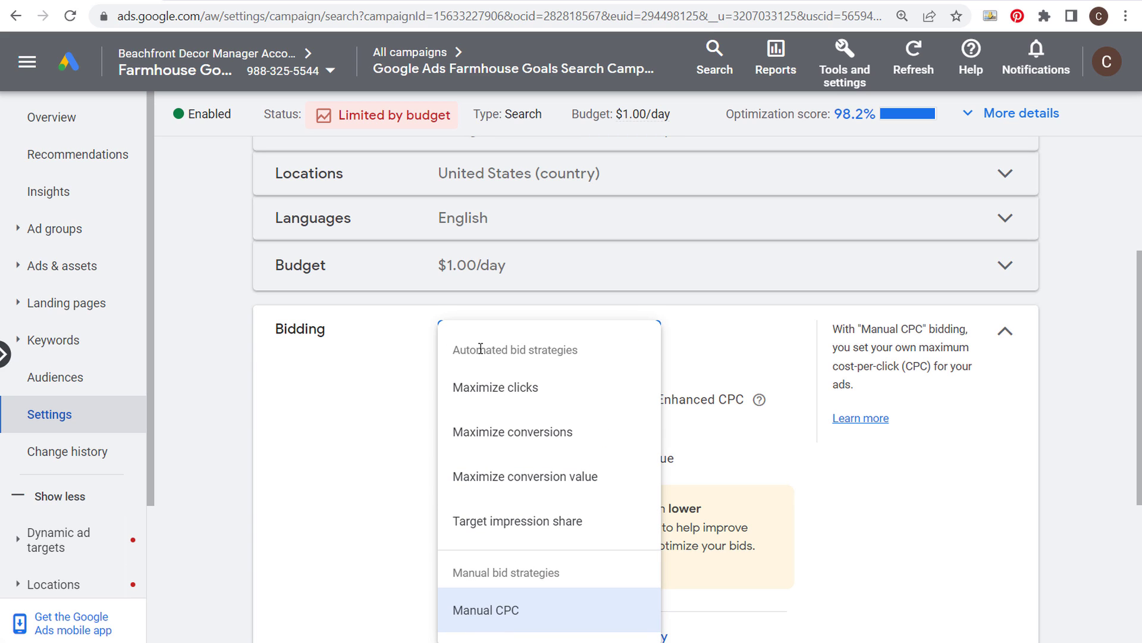
drag(456, 350, 576, 350)
click(517, 348)
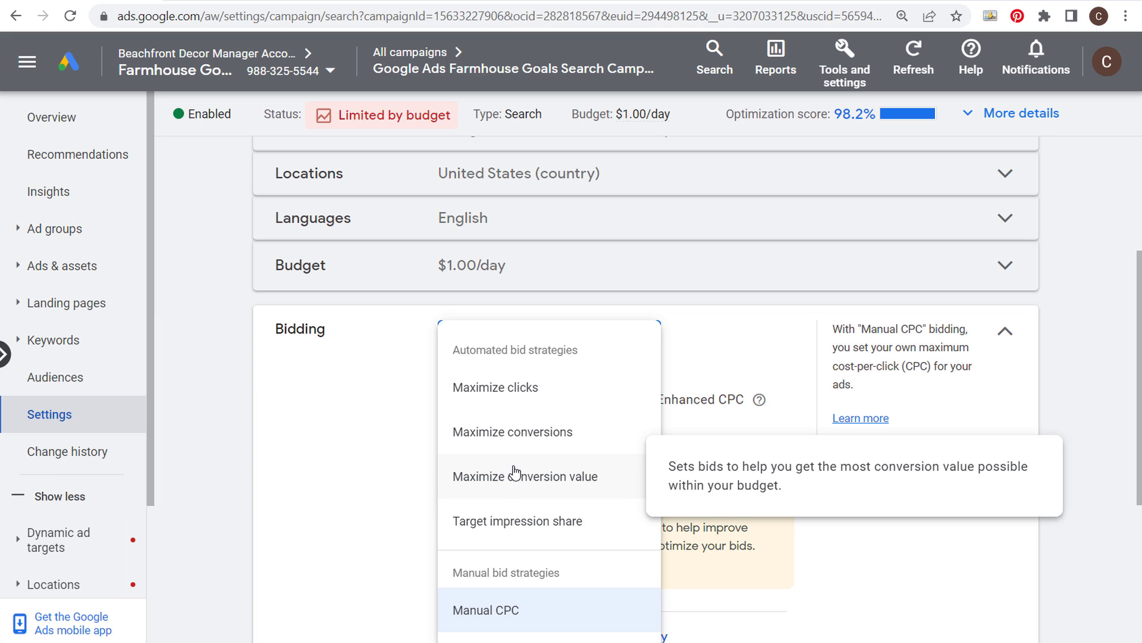
click(575, 431)
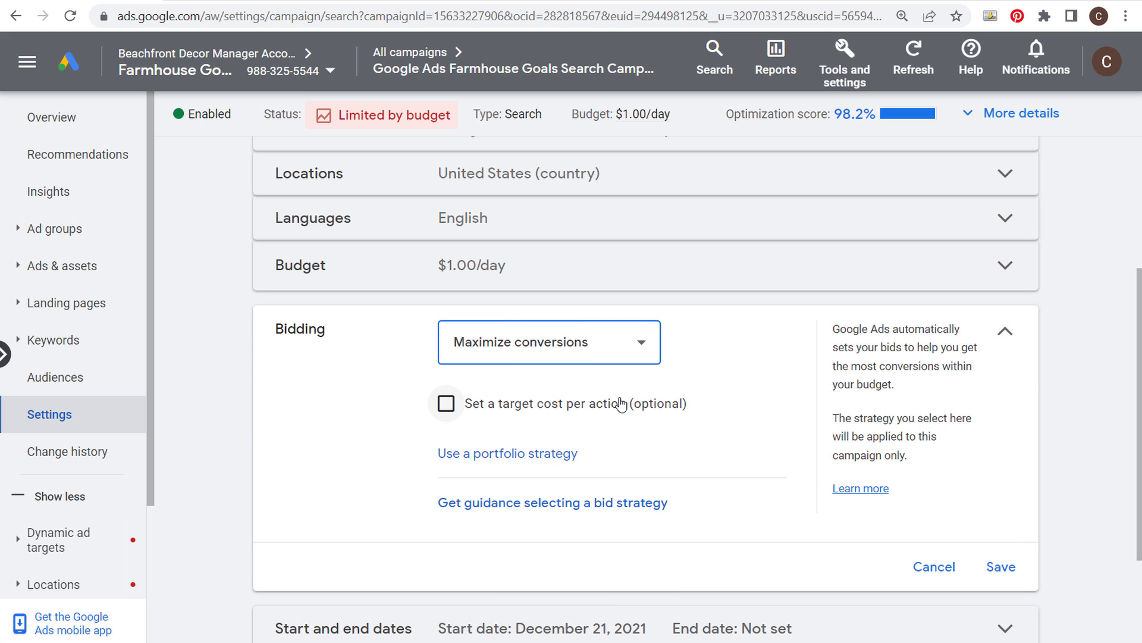
click(538, 404)
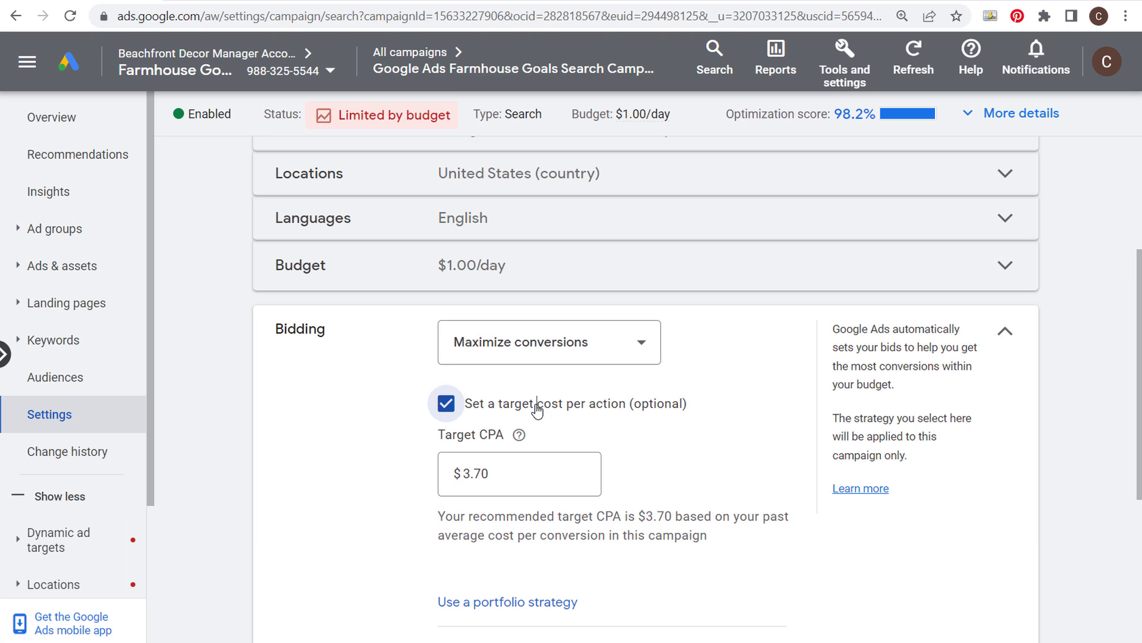
drag(517, 473, 438, 473)
text(10)
click(371, 429)
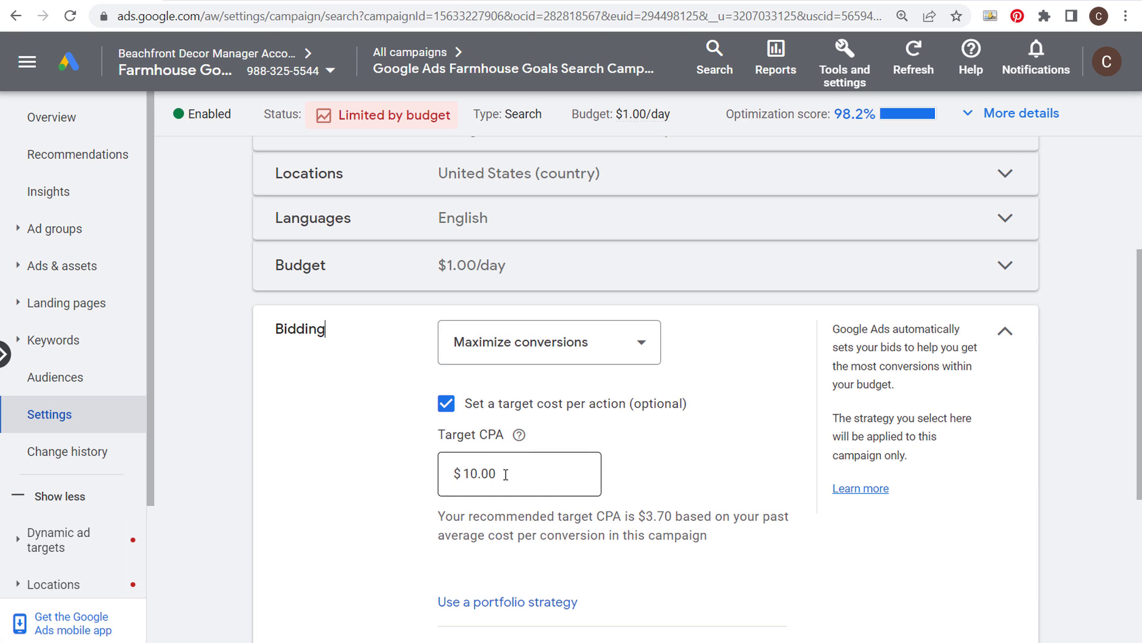
Step: Switch the campaign's bid strategy to Maximize conversion value and set an optional target ROAS of 300%
click(581, 351)
click(575, 488)
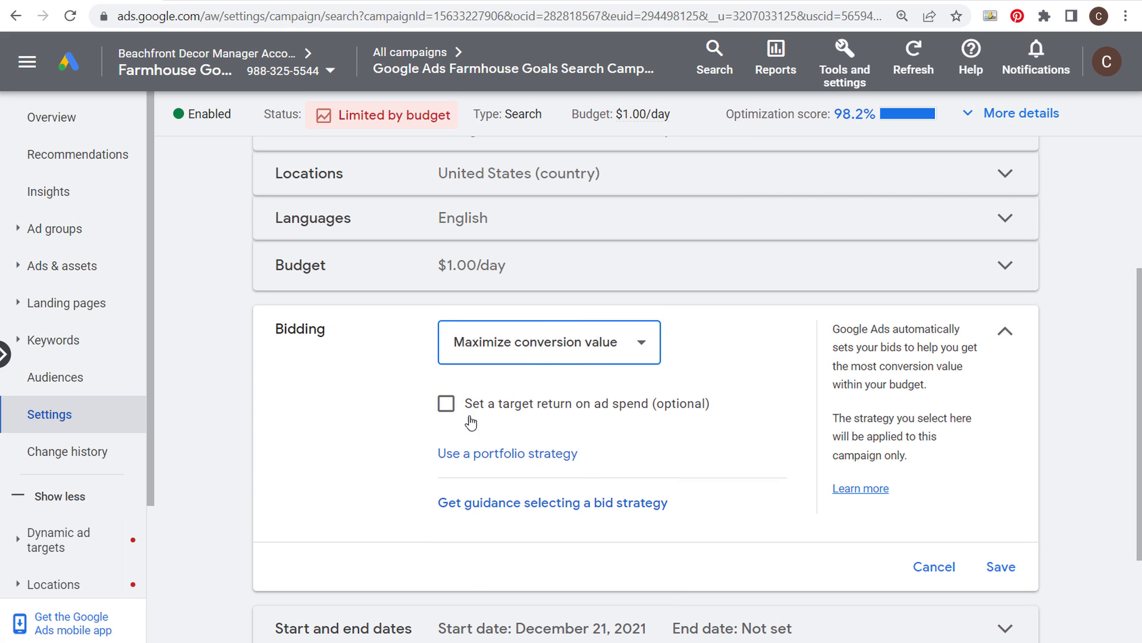
click(446, 403)
click(473, 474)
text(300)
click(657, 467)
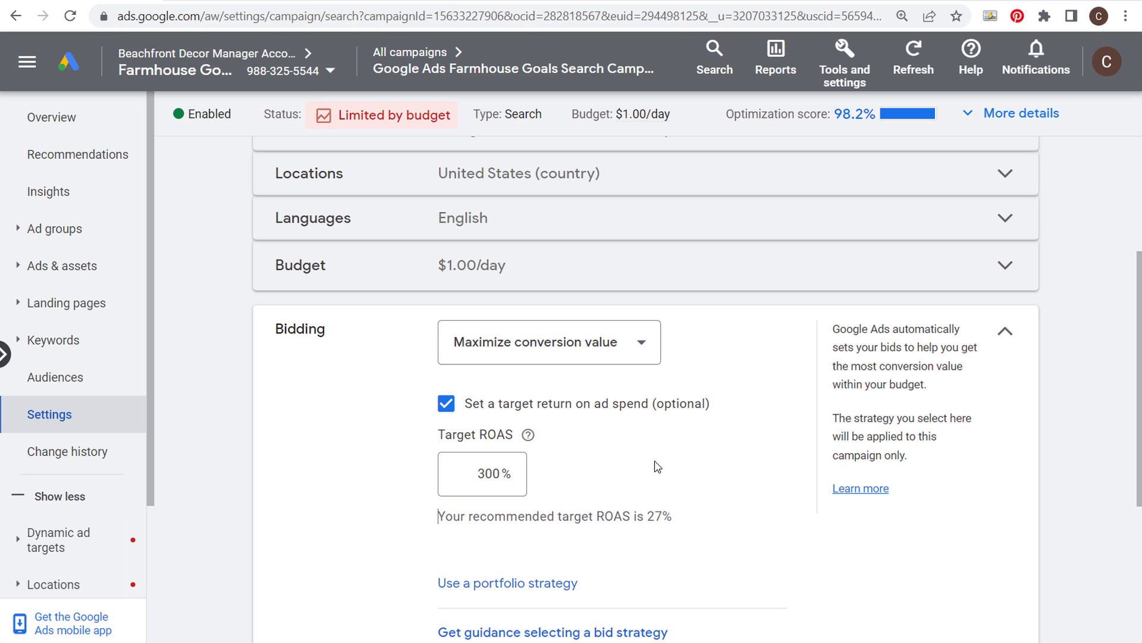
Step: Leave the bidding settings without saving and review the average CPC column of the campaign's search keywords
click(113, 343)
click(701, 394)
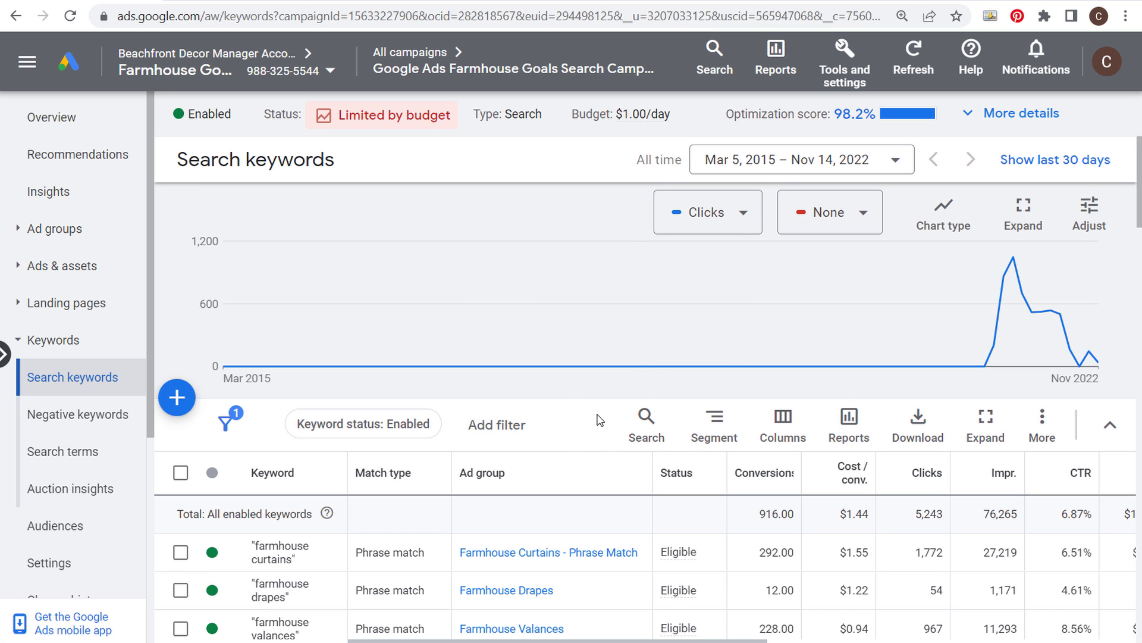
scroll(602, 423, down, 2)
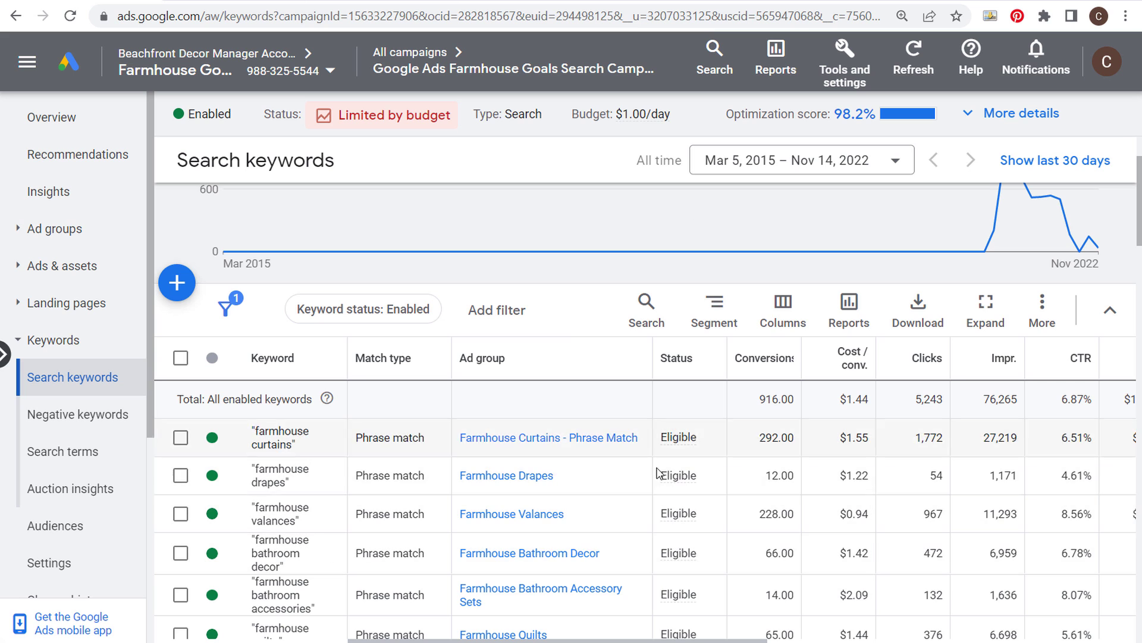
scroll(476, 441, down, 2)
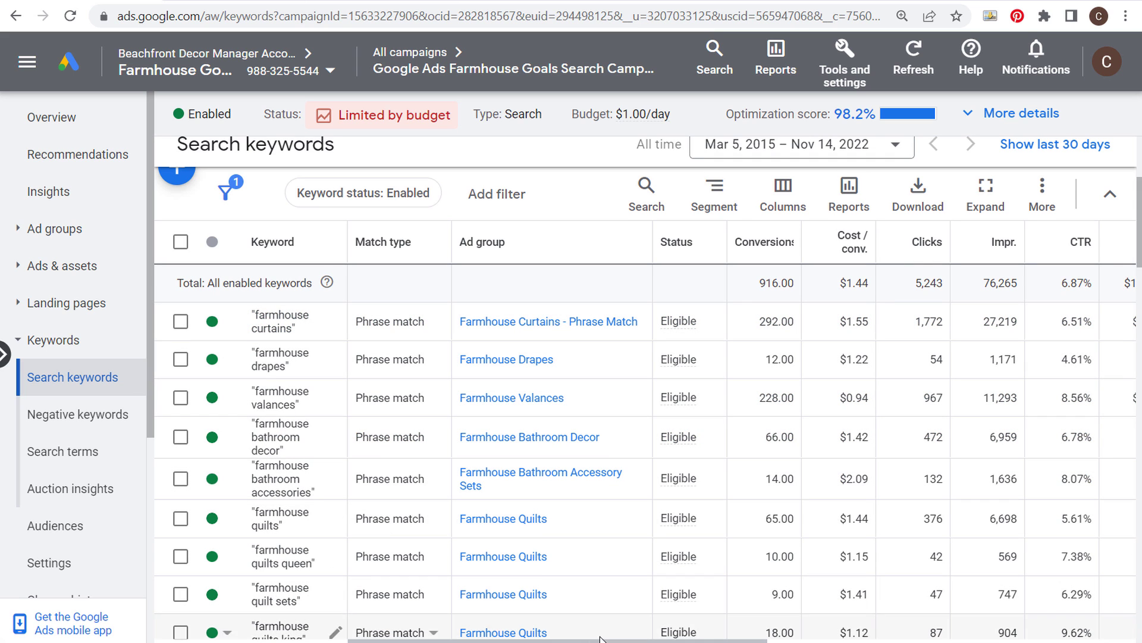
scroll(888, 545, right, 6)
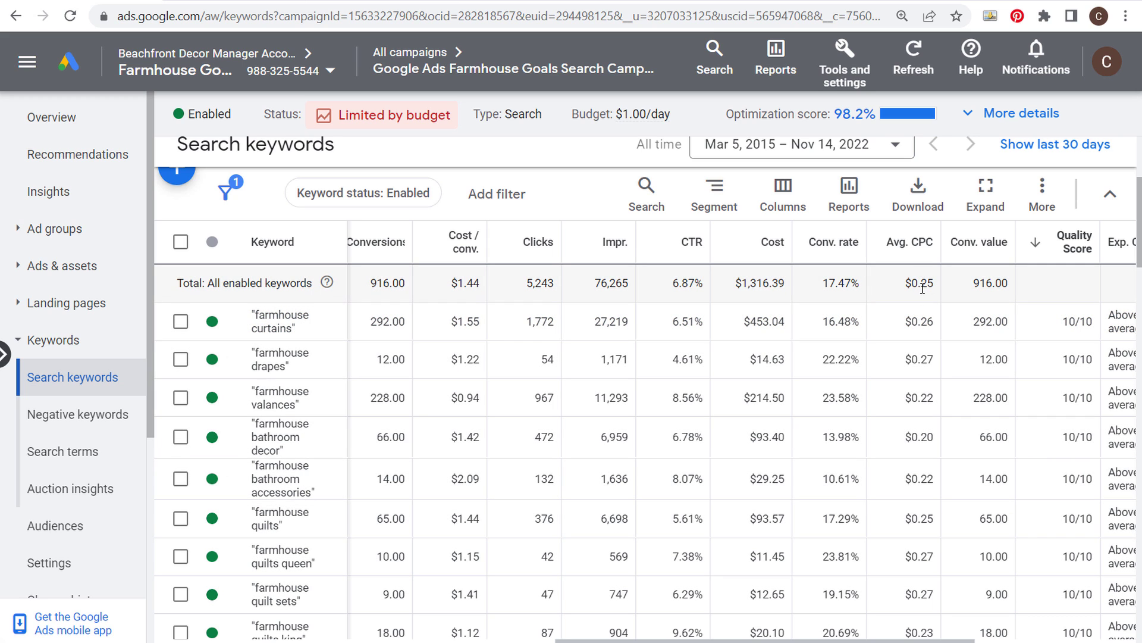
scroll(925, 357, down, 2)
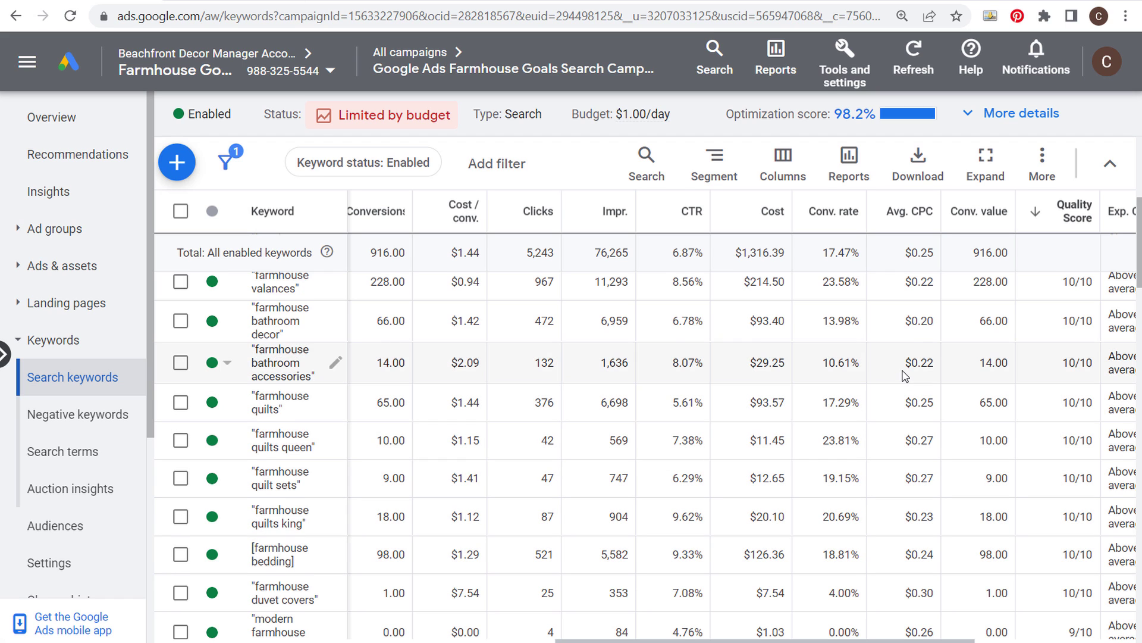
scroll(905, 375, down, 2)
scroll(904, 375, down, 2)
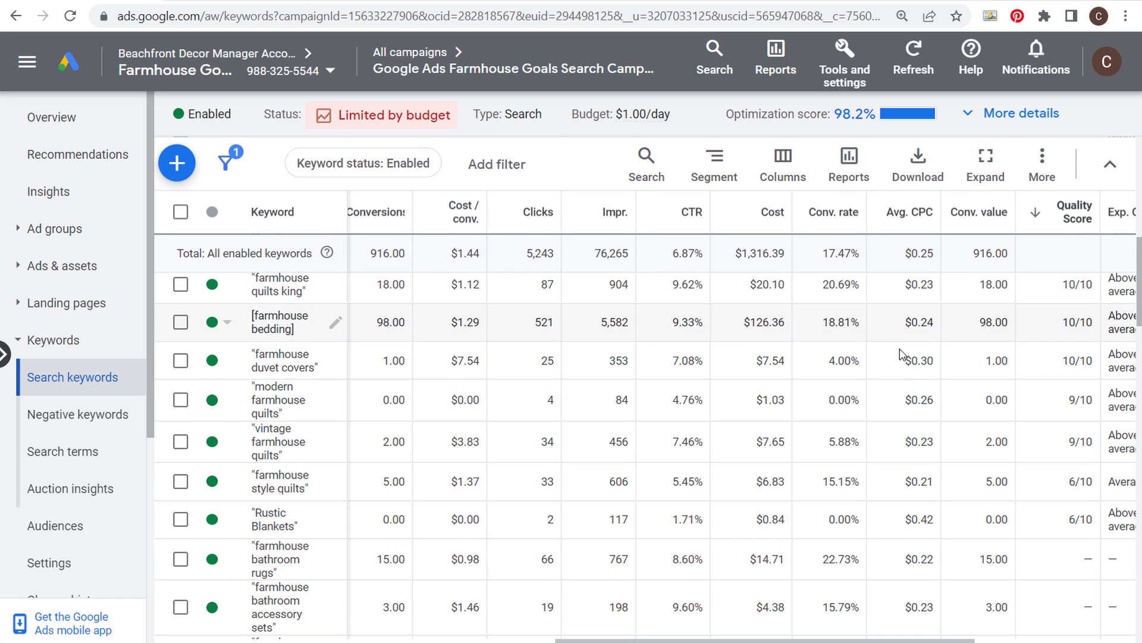
scroll(920, 379, down, 2)
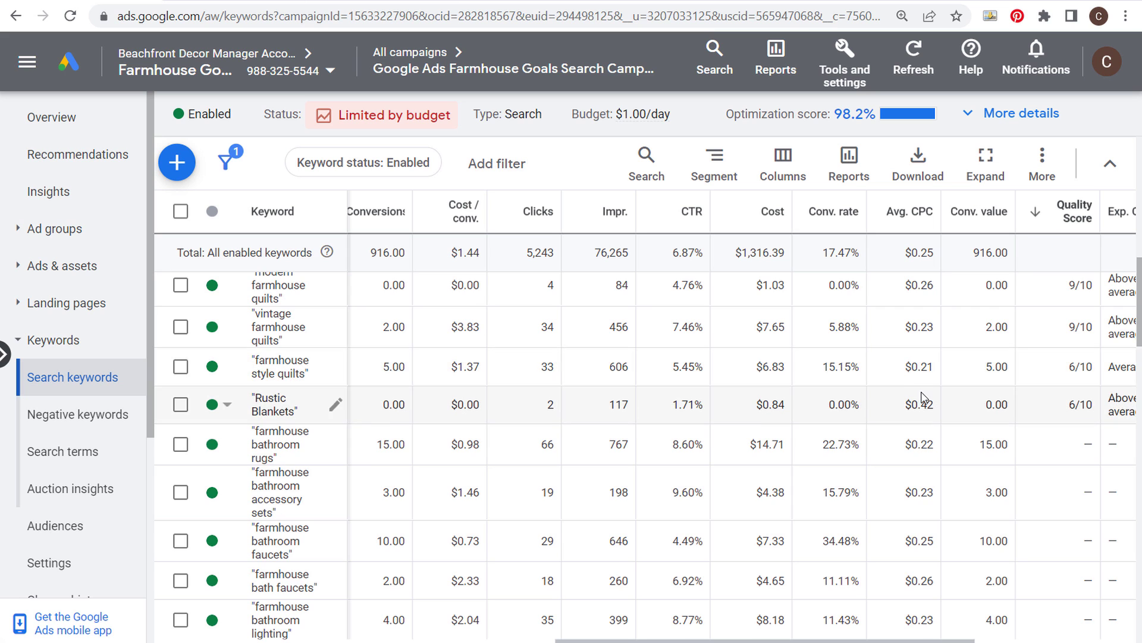
scroll(923, 395, down, 2)
scroll(923, 396, down, 4)
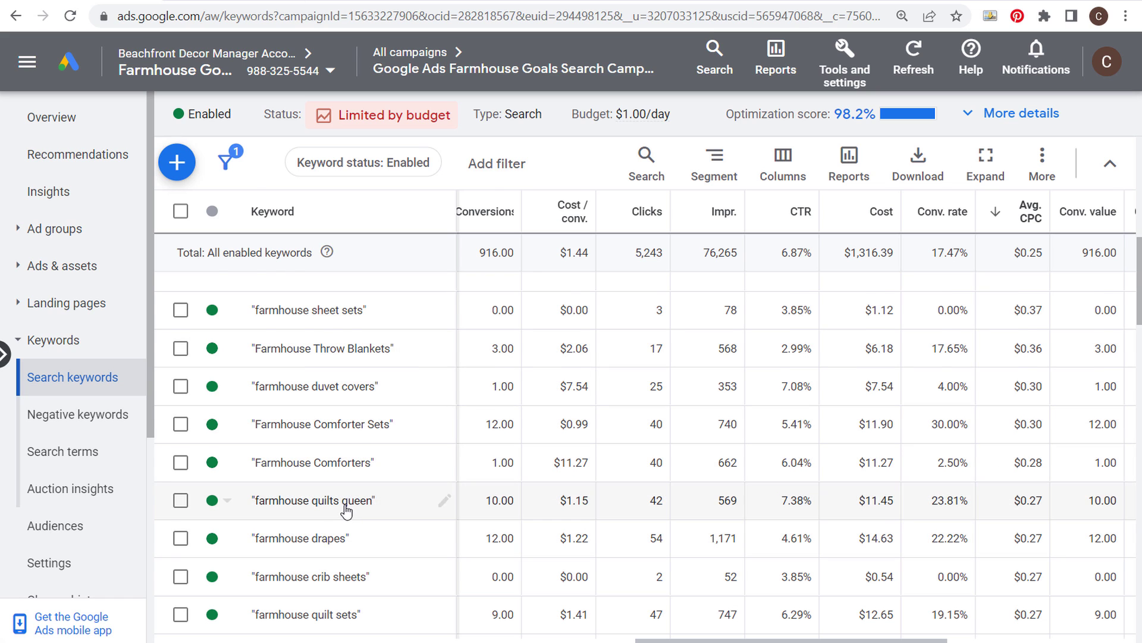
Step: Compare cost and conversions of the search keywords with the highest average CPC
scroll(357, 464, up, 2)
scroll(535, 417, up, 2)
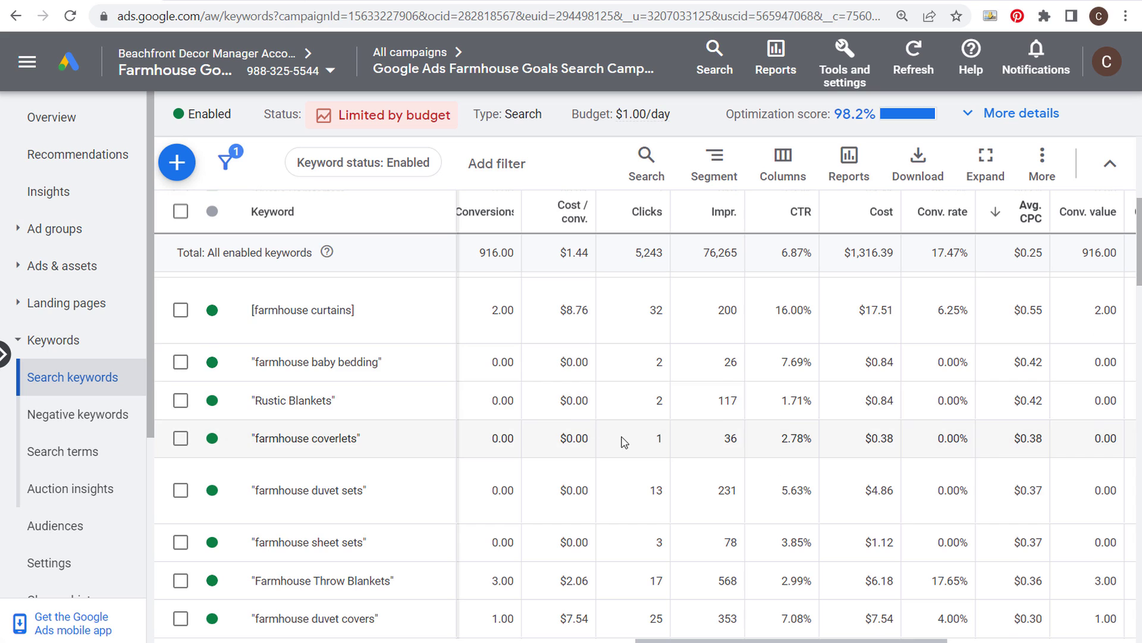
scroll(625, 439, down, 2)
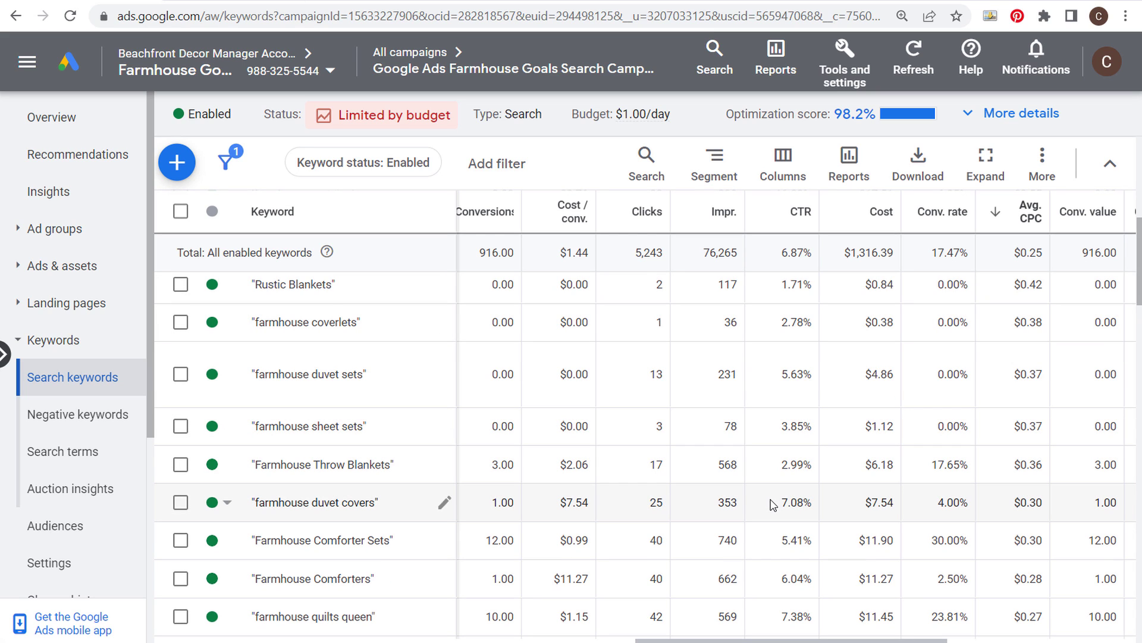
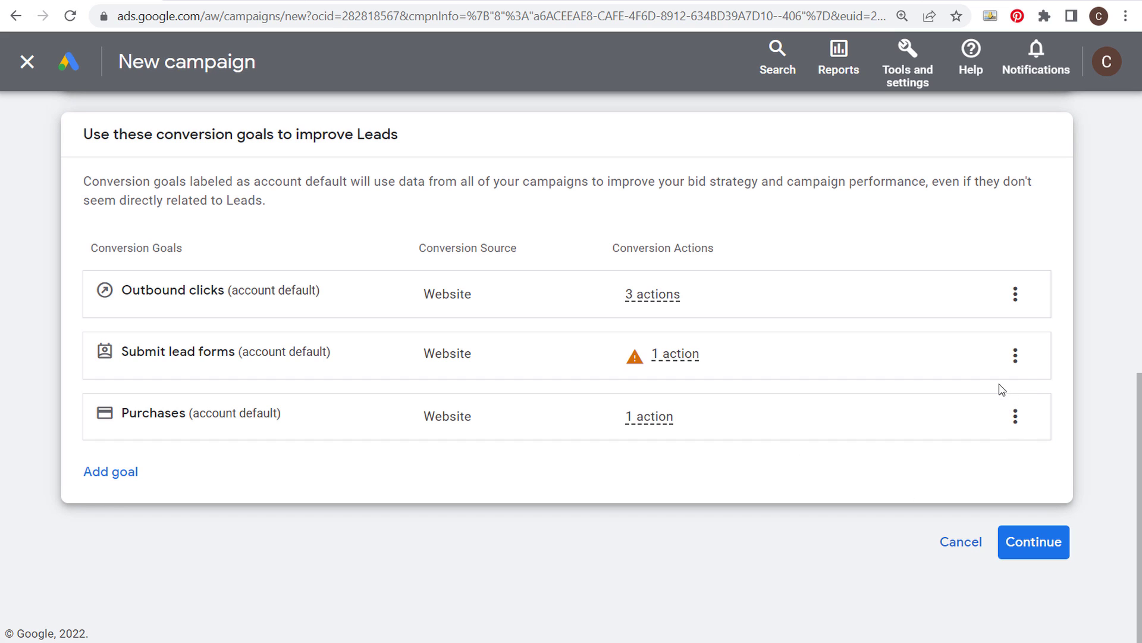
Step: Remove the Outbound clicks and Purchases conversion goals from the new Leads campaign
click(1017, 296)
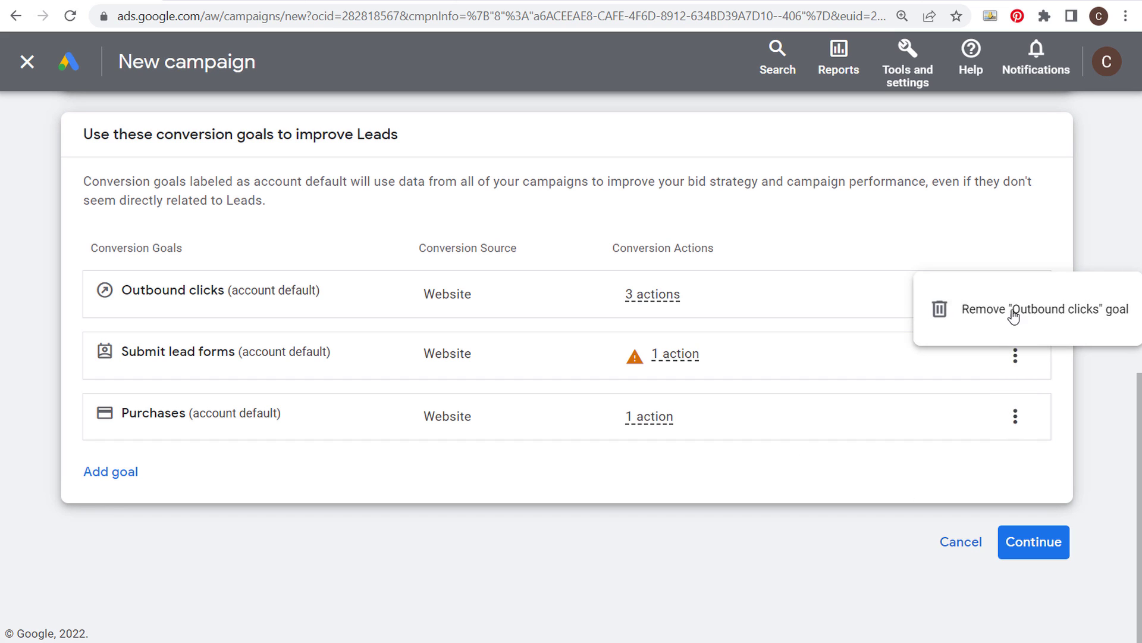
click(1005, 314)
click(724, 415)
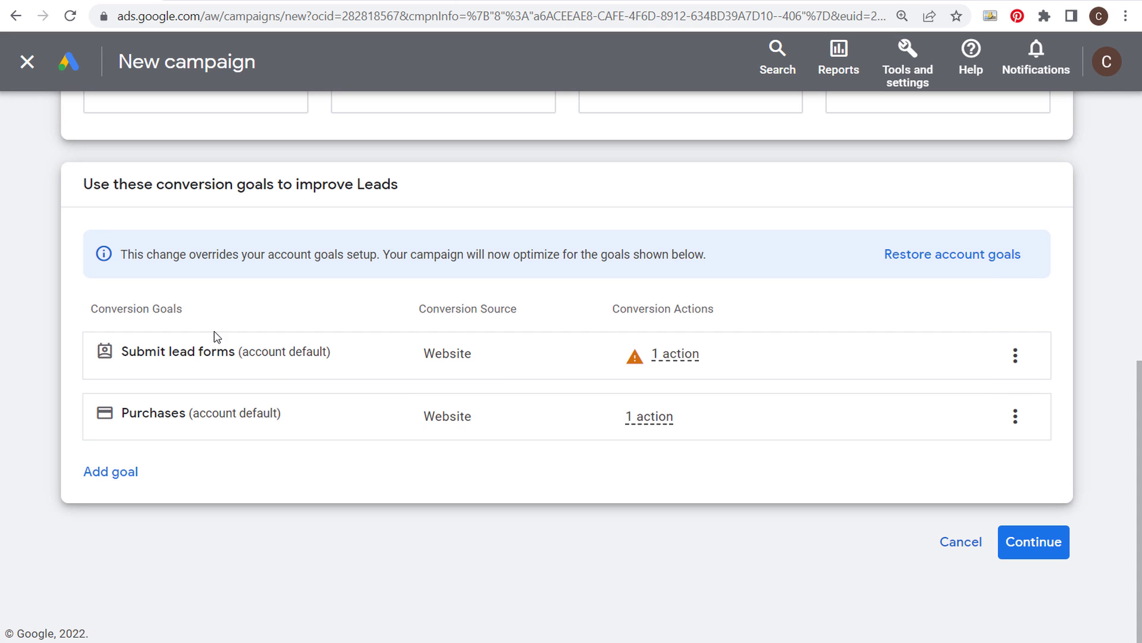
click(1016, 416)
click(1020, 426)
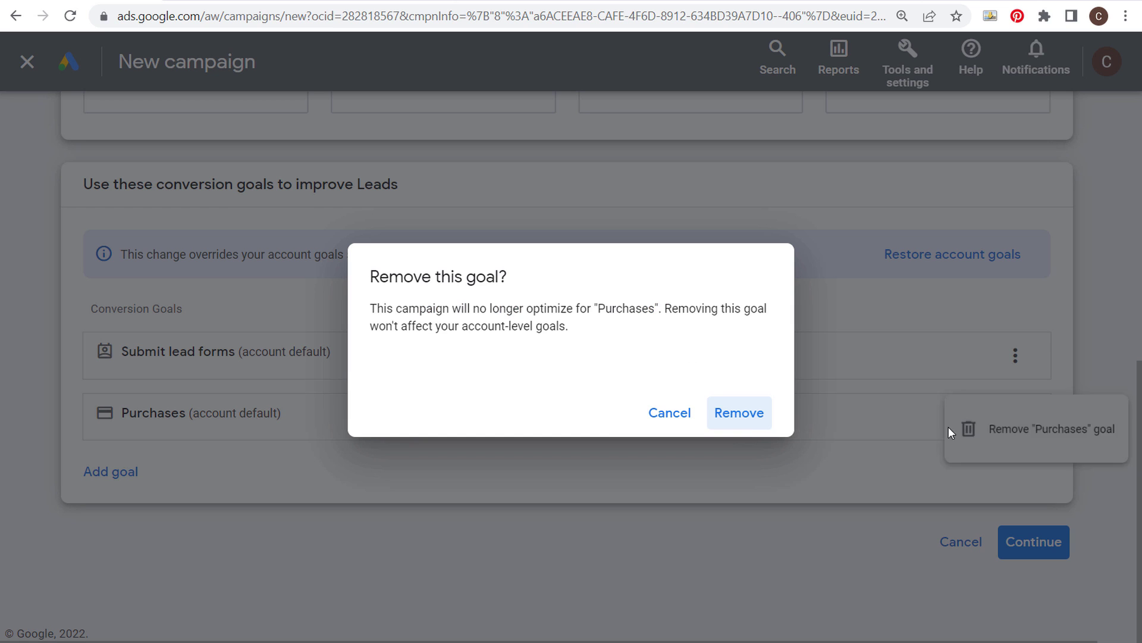
click(745, 423)
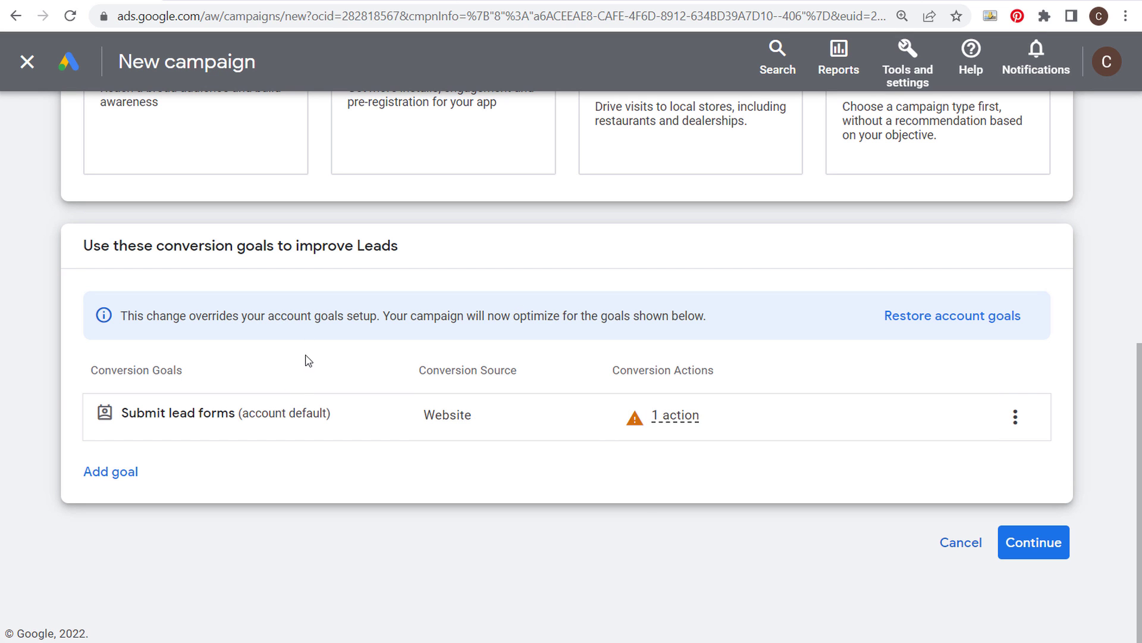
Step: Continue with the Submit lead forms goal and choose Search as the campaign type
click(1033, 542)
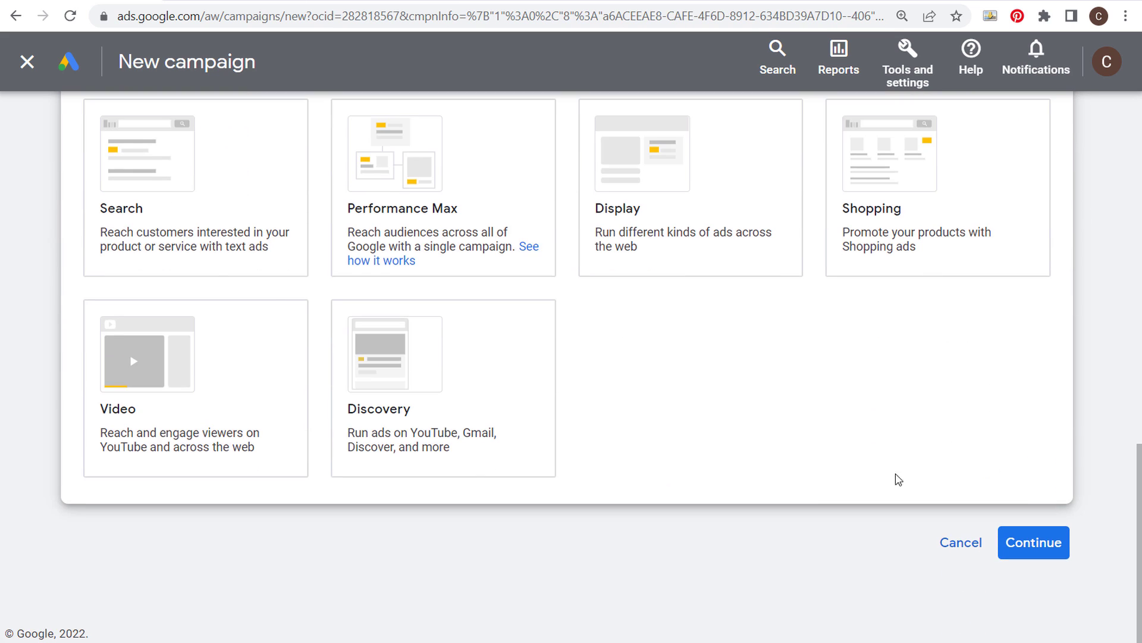
click(198, 225)
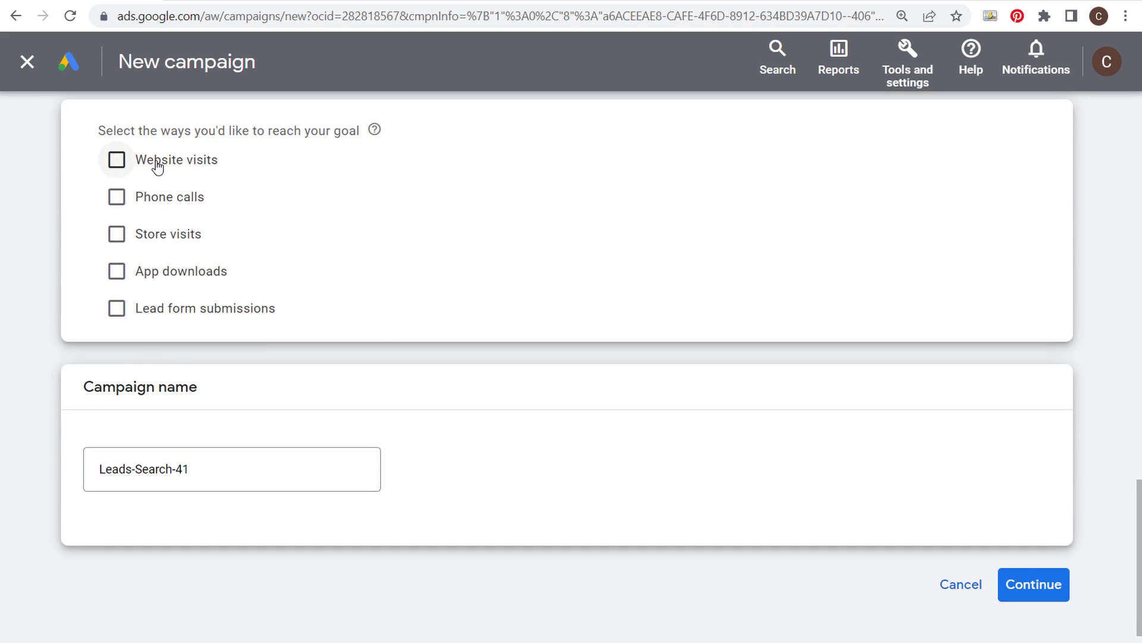
Step: Select website visits as the way to reach the goal and continue to the campaign's Bidding settings
click(158, 168)
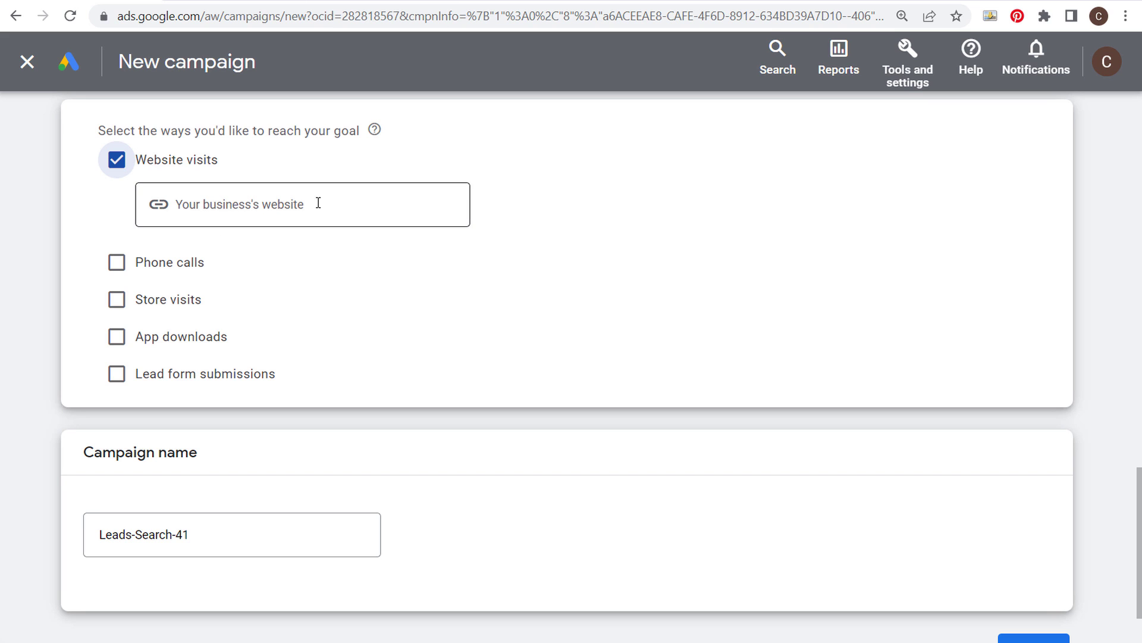
scroll(893, 488, down, 2)
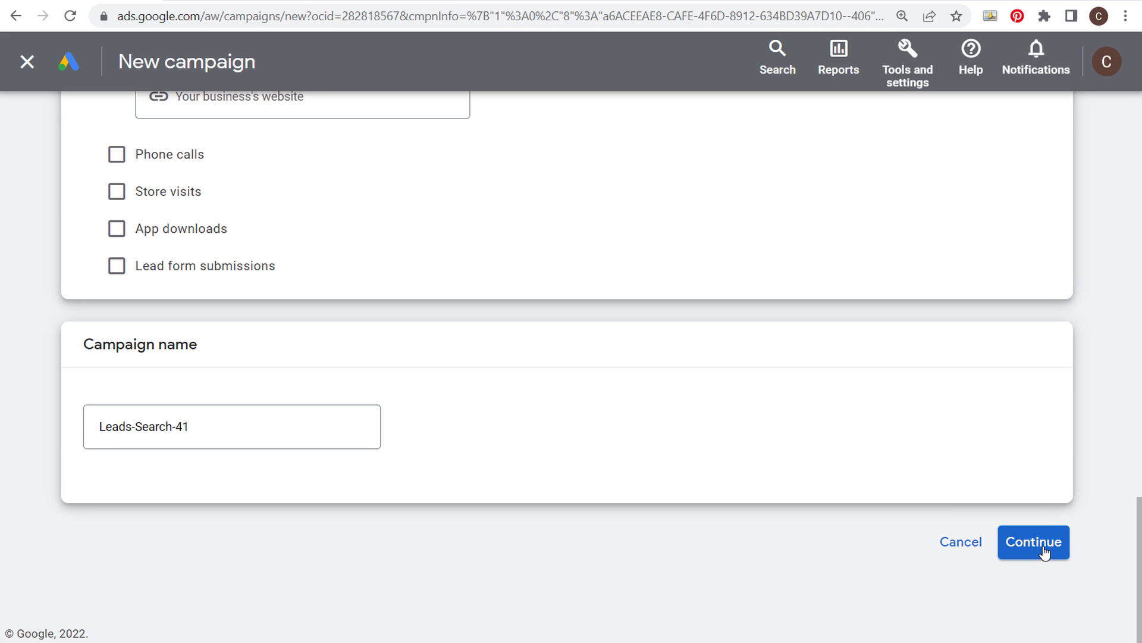
click(1035, 542)
click(820, 537)
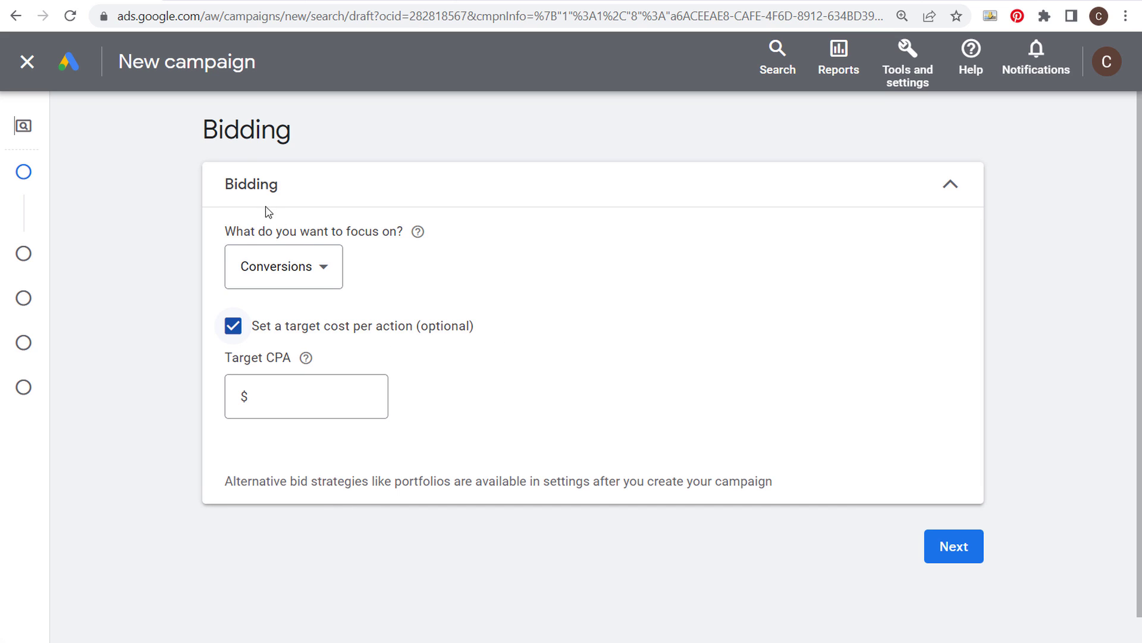
drag(79, 129, 255, 153)
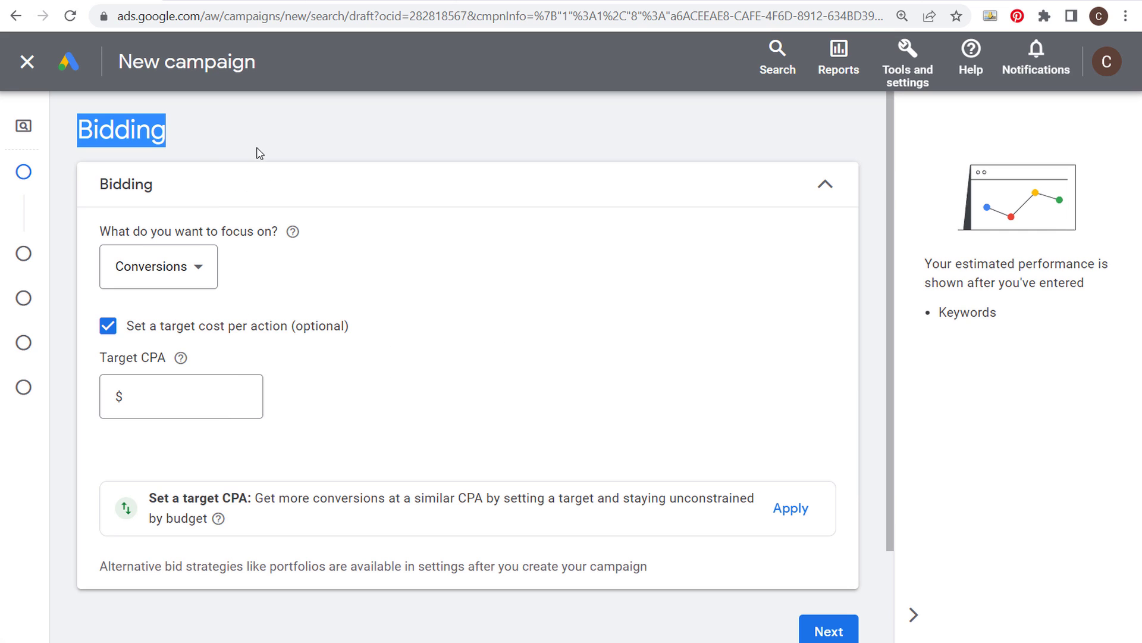
Step: Focus the campaign's bidding on Conversions and set a target cost per action of $50.00
click(199, 257)
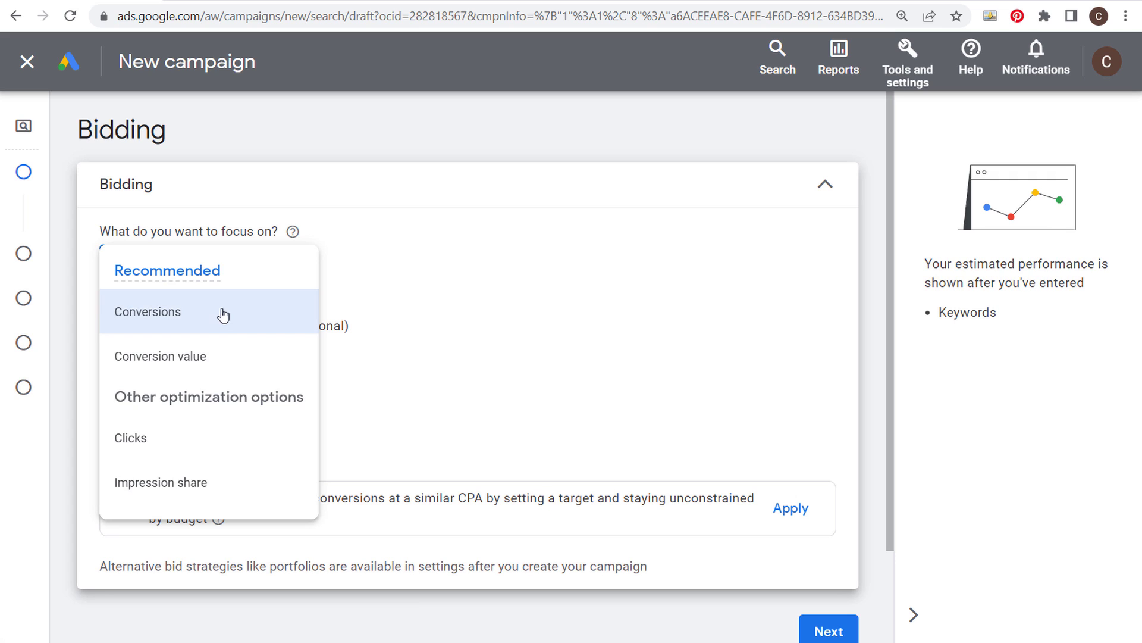
mouse_move(238, 316)
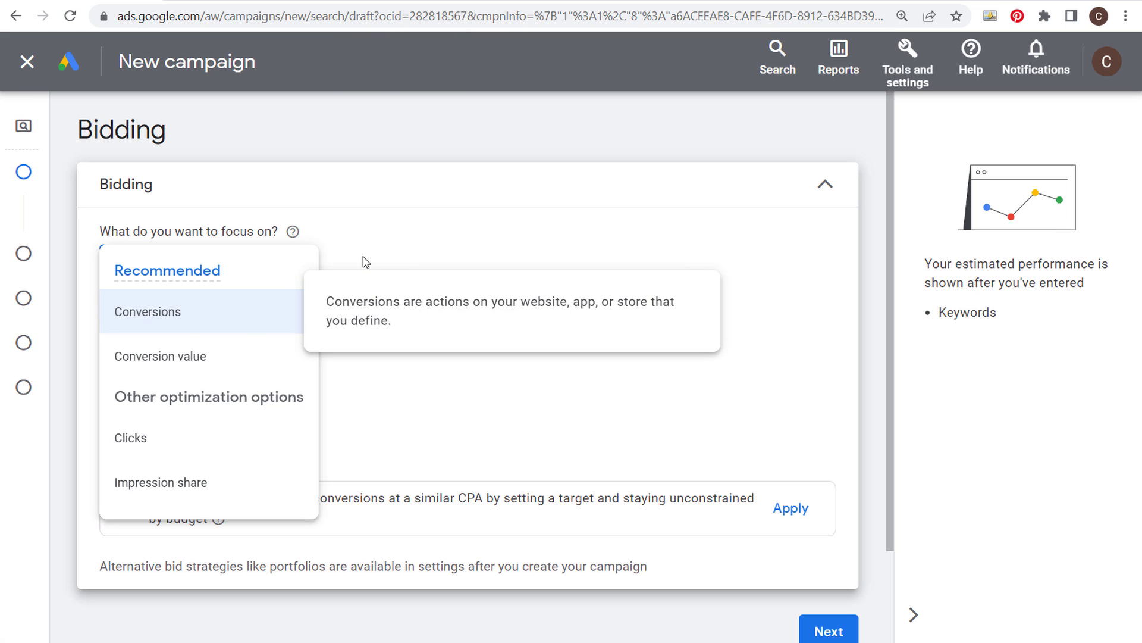
click(214, 321)
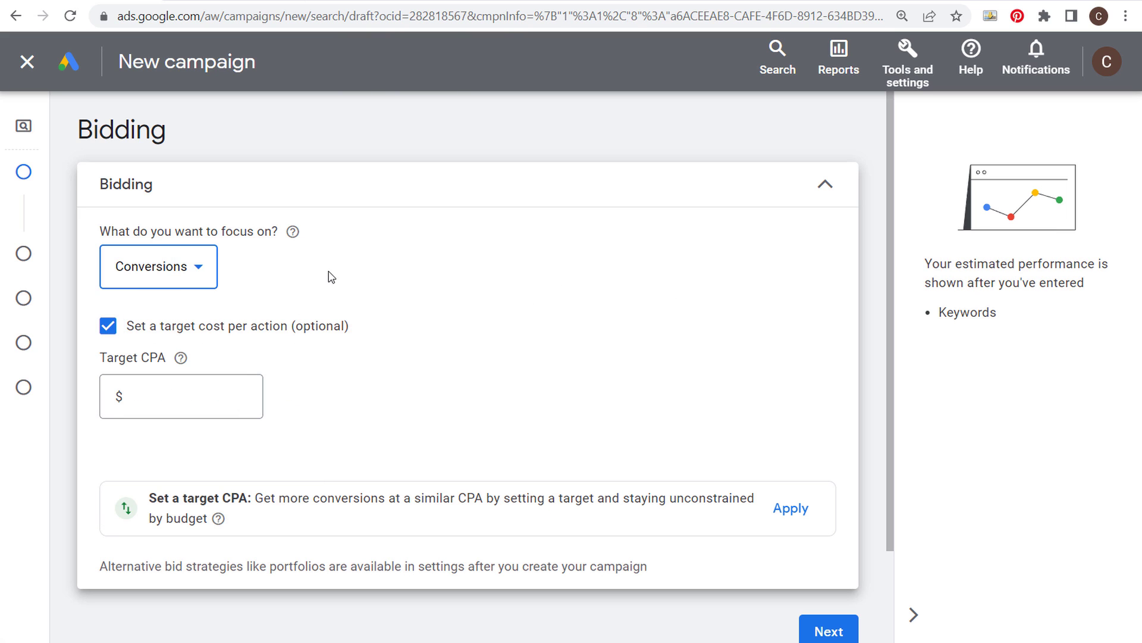
click(108, 325)
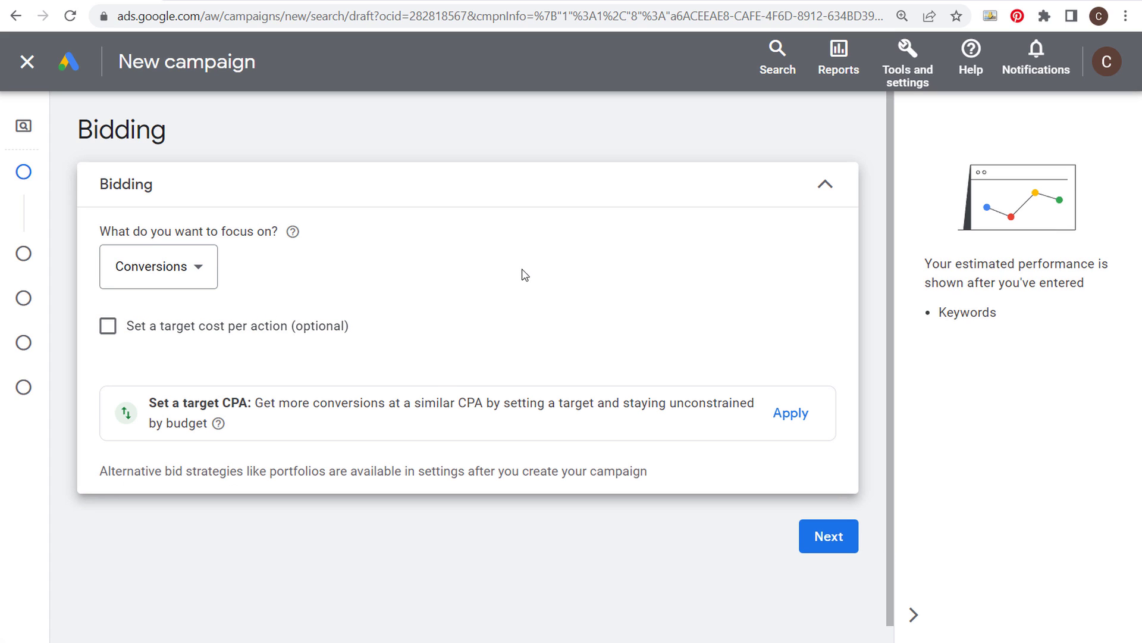
click(108, 327)
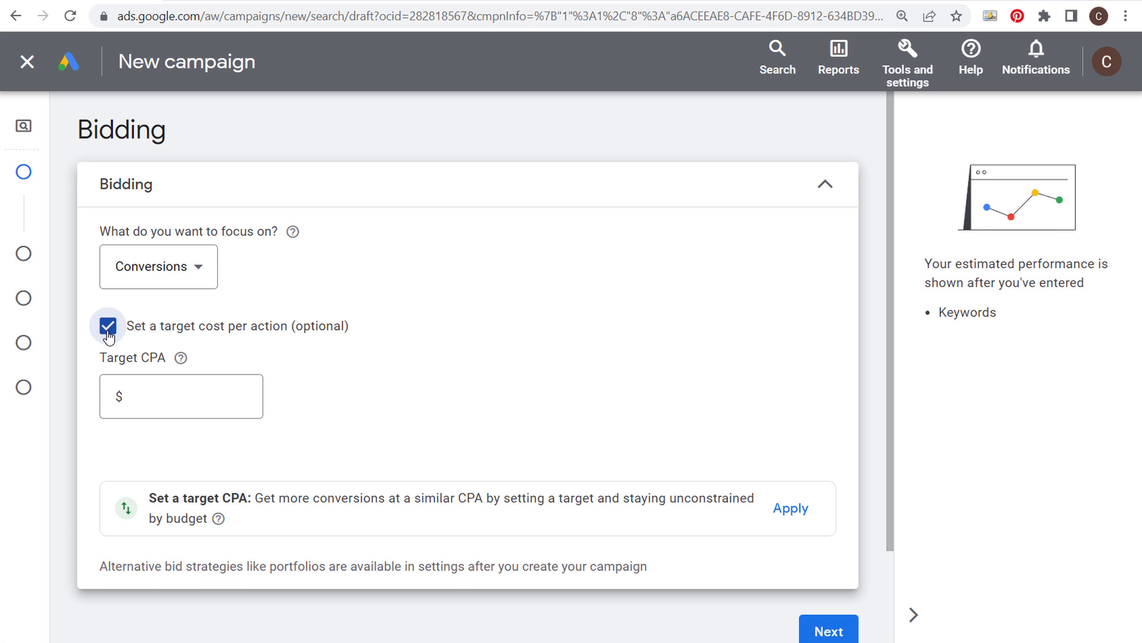
click(173, 395)
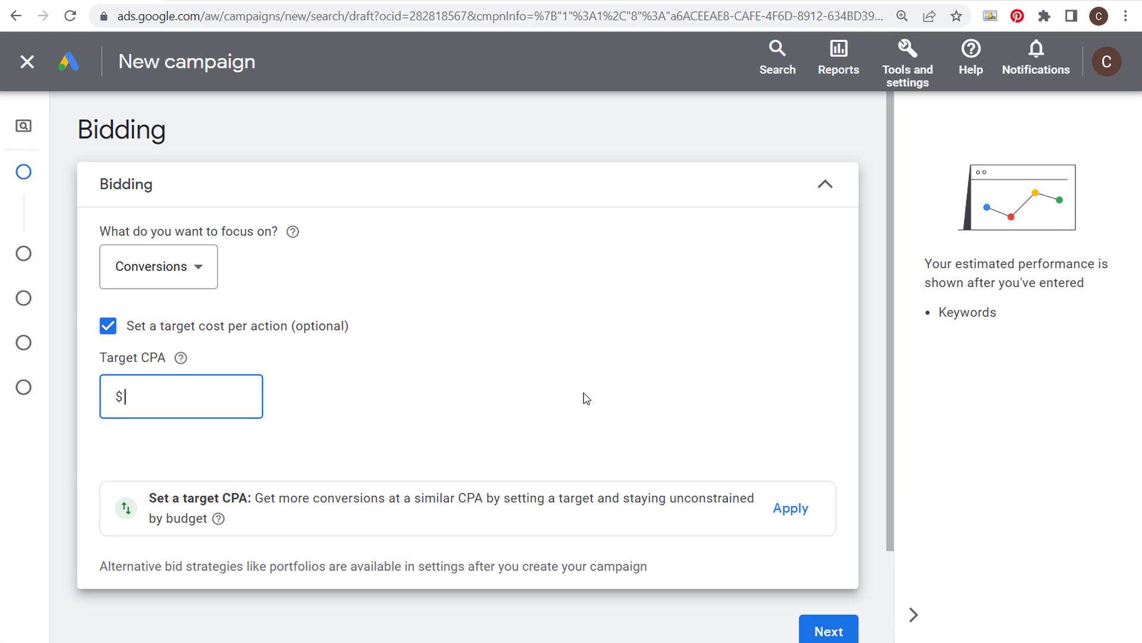
click(548, 344)
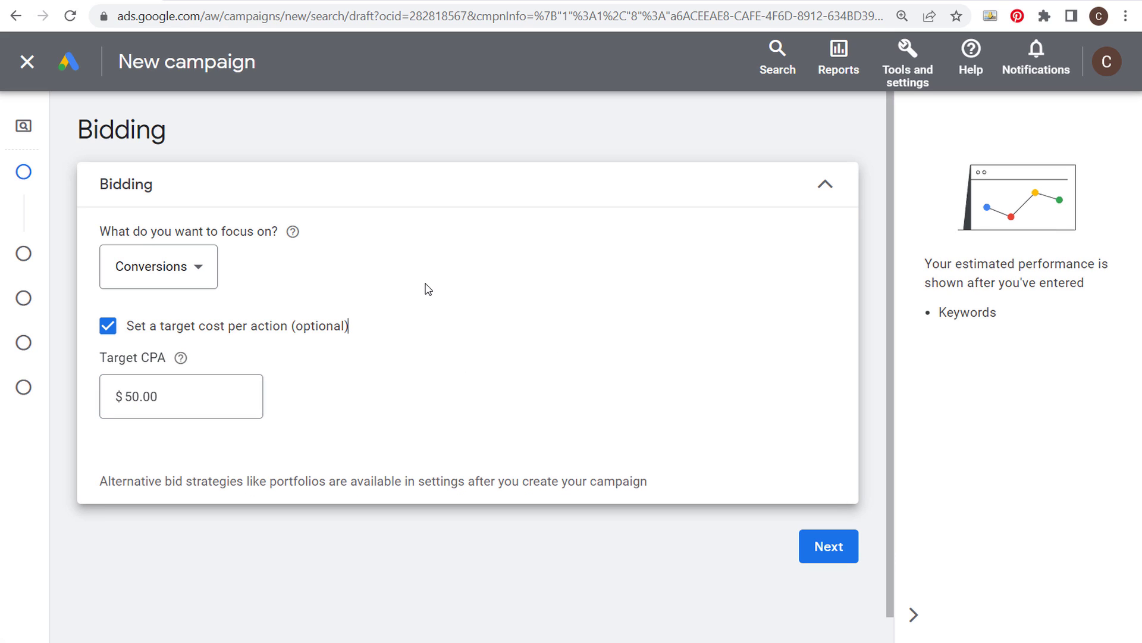
Step: Switch the bidding focus to Conversion value and set a target return on ad spend of 250%
click(173, 265)
click(181, 356)
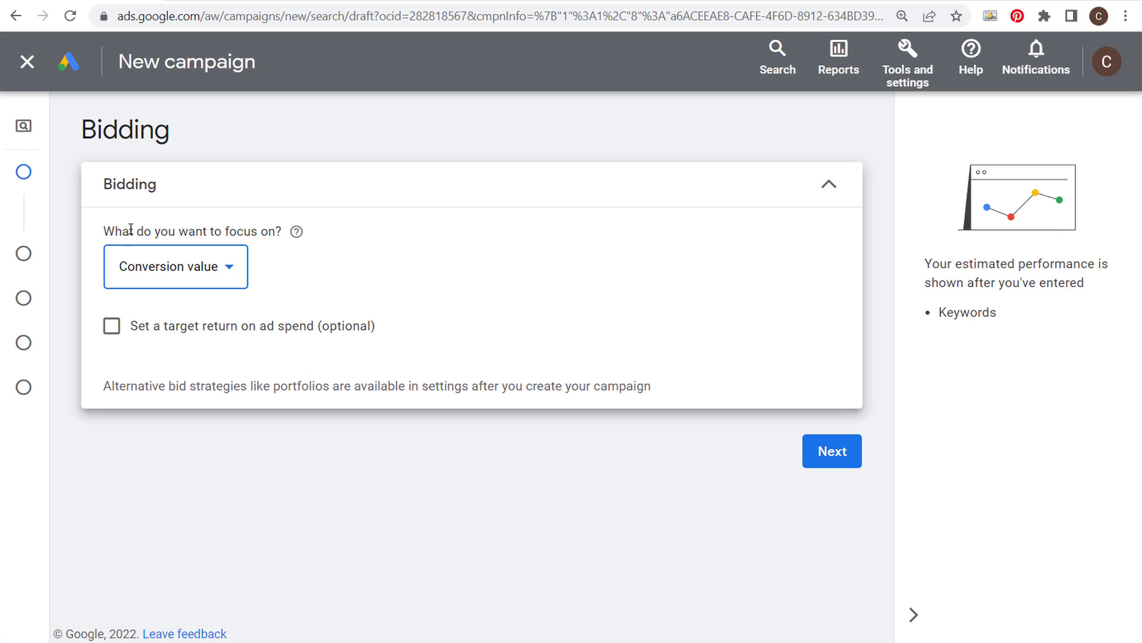
click(111, 326)
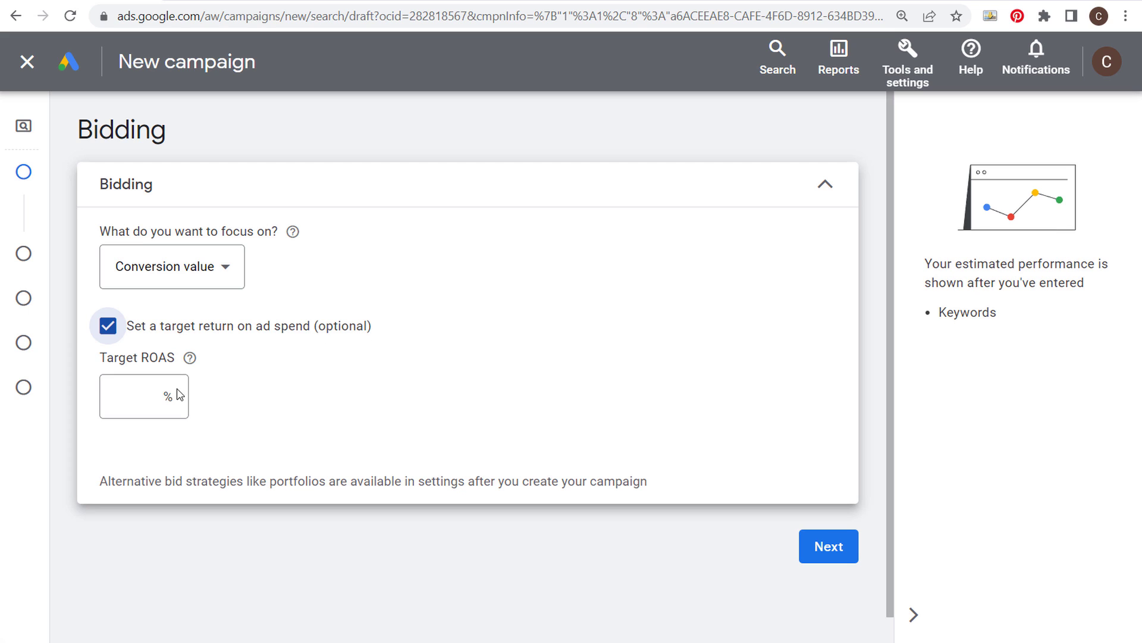
click(137, 397)
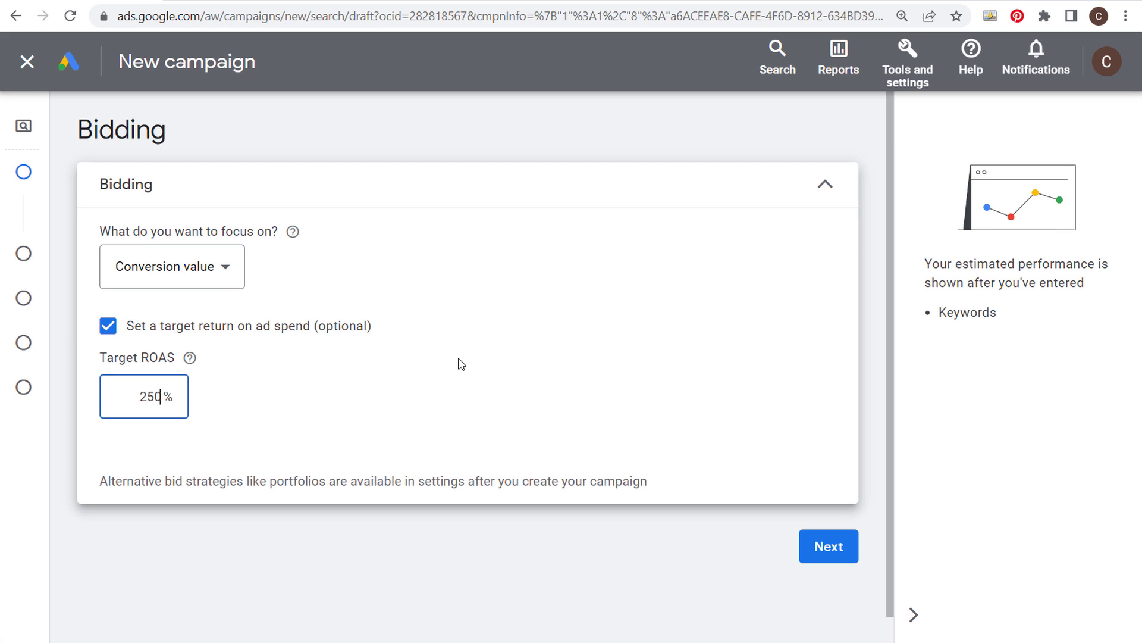
click(573, 127)
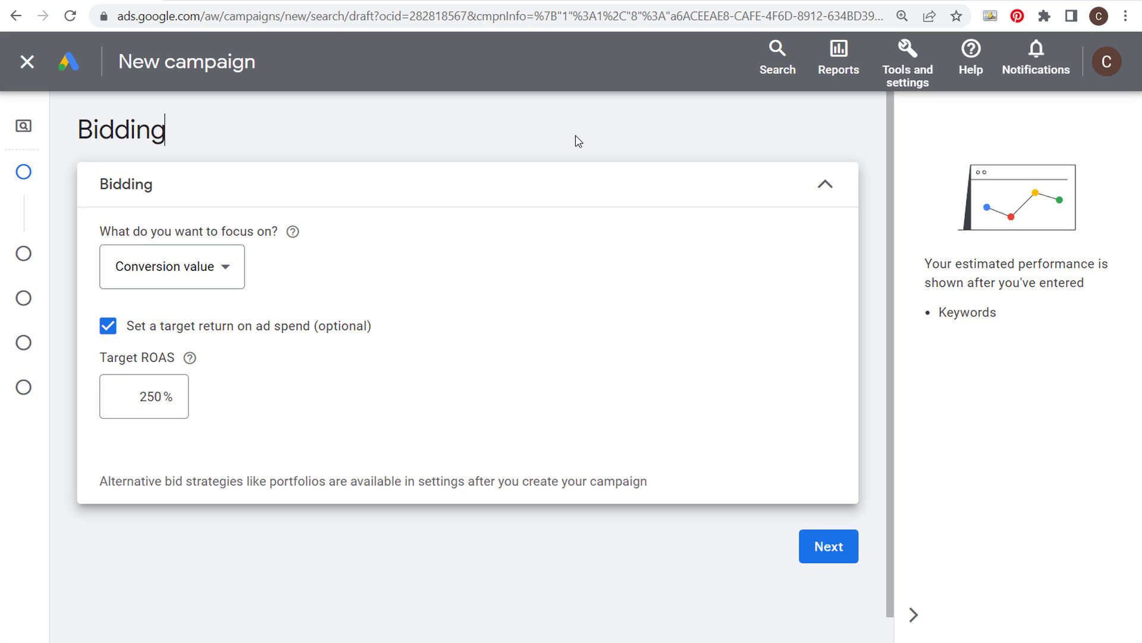
Step: Leave for the account's Conversions summary and discard the campaign draft
click(919, 55)
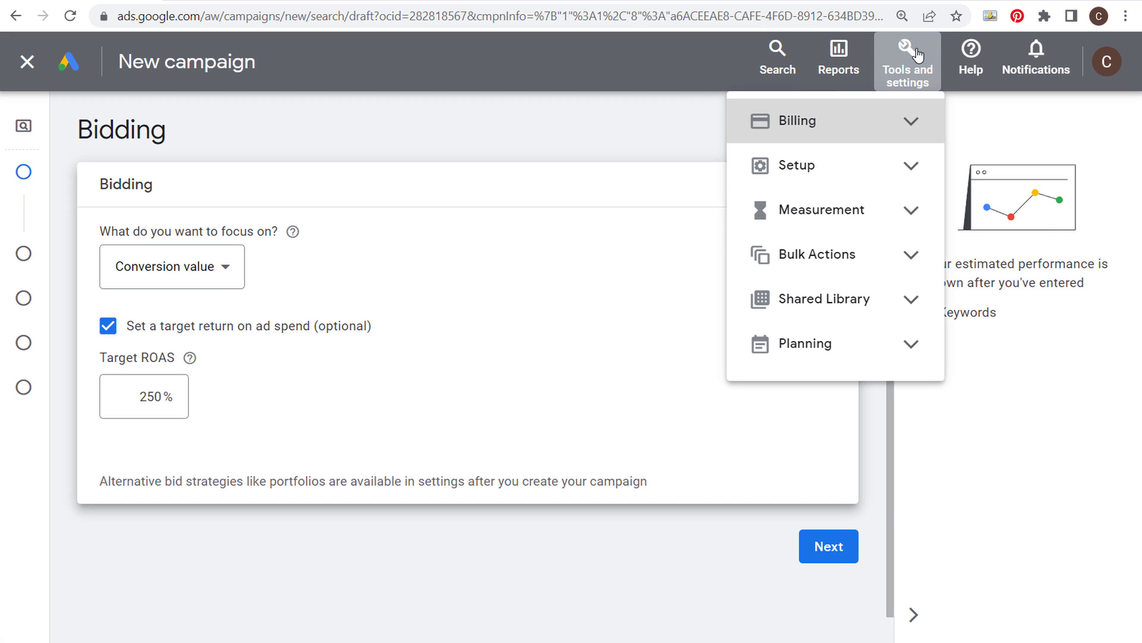
click(913, 207)
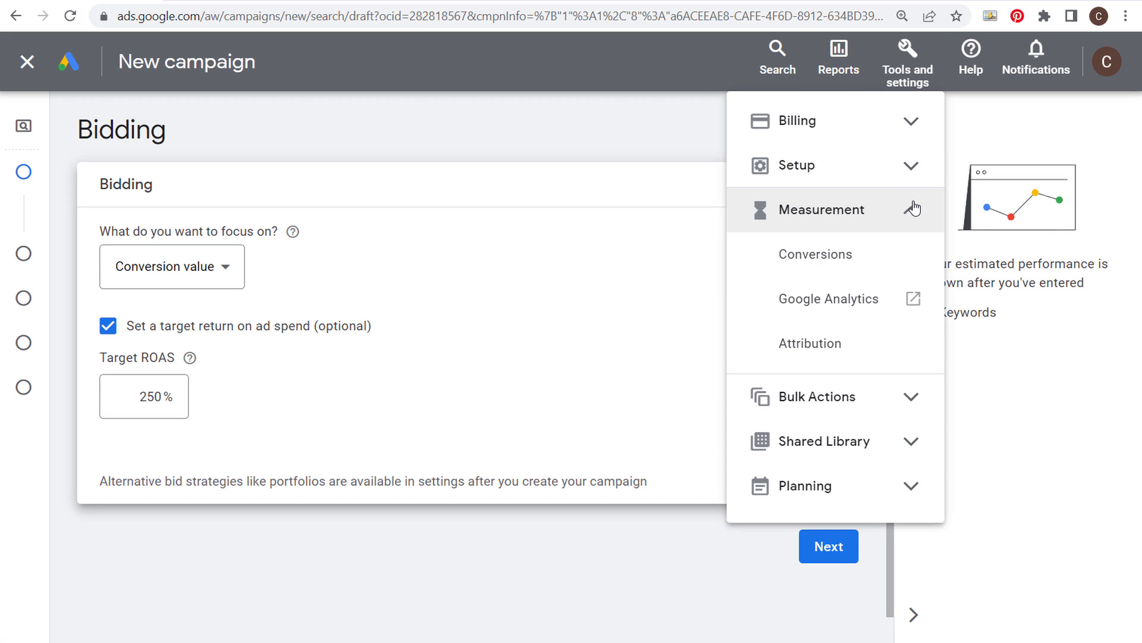
click(851, 255)
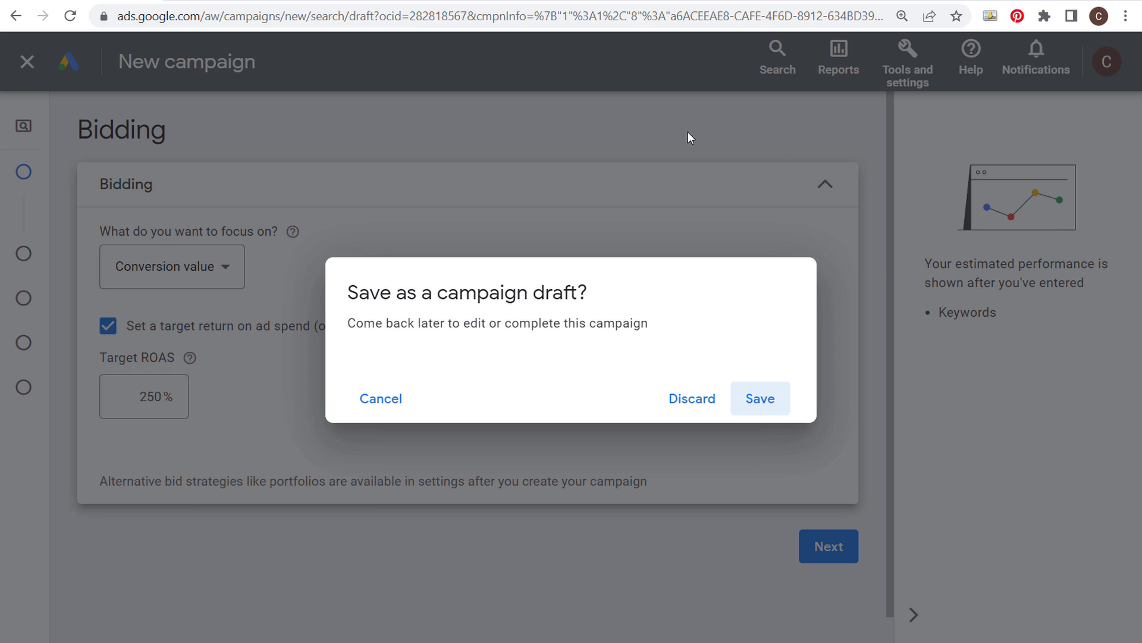
click(697, 397)
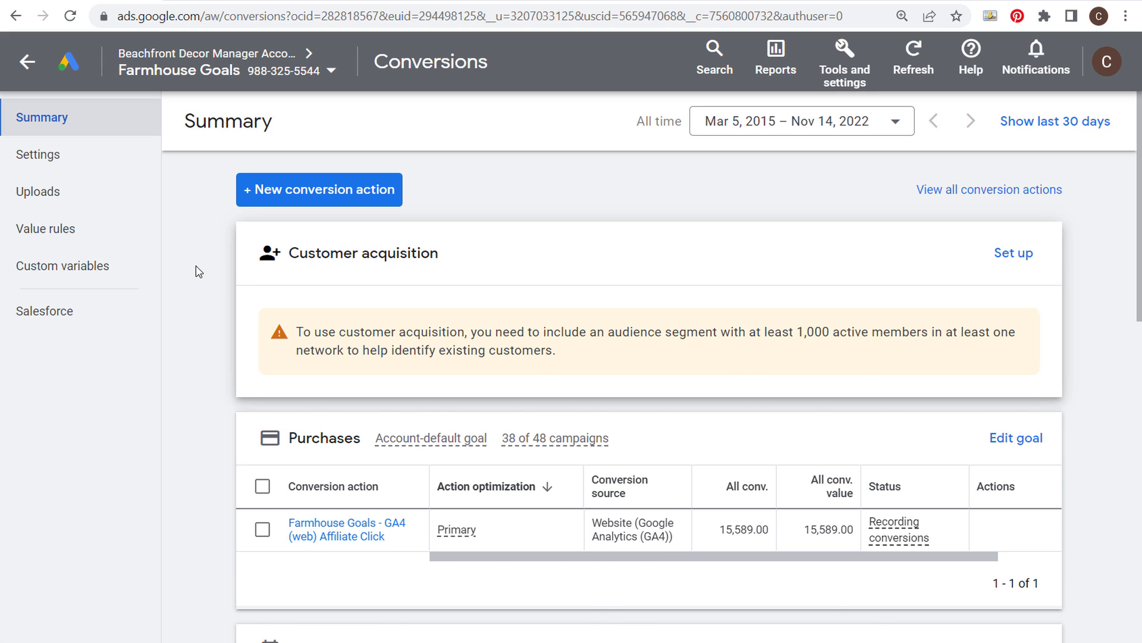
Step: Open the settings of the Farmhouse Goals - GA4 (web) Affiliate Click conversion action under Purchases for editing
scroll(197, 273, down, 2)
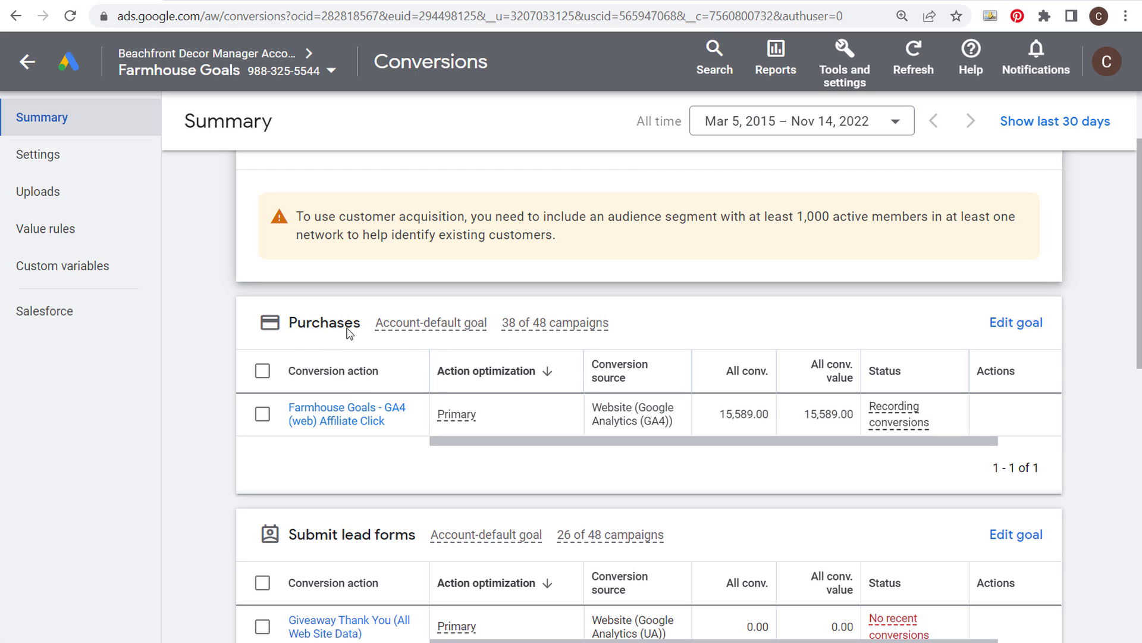
click(354, 422)
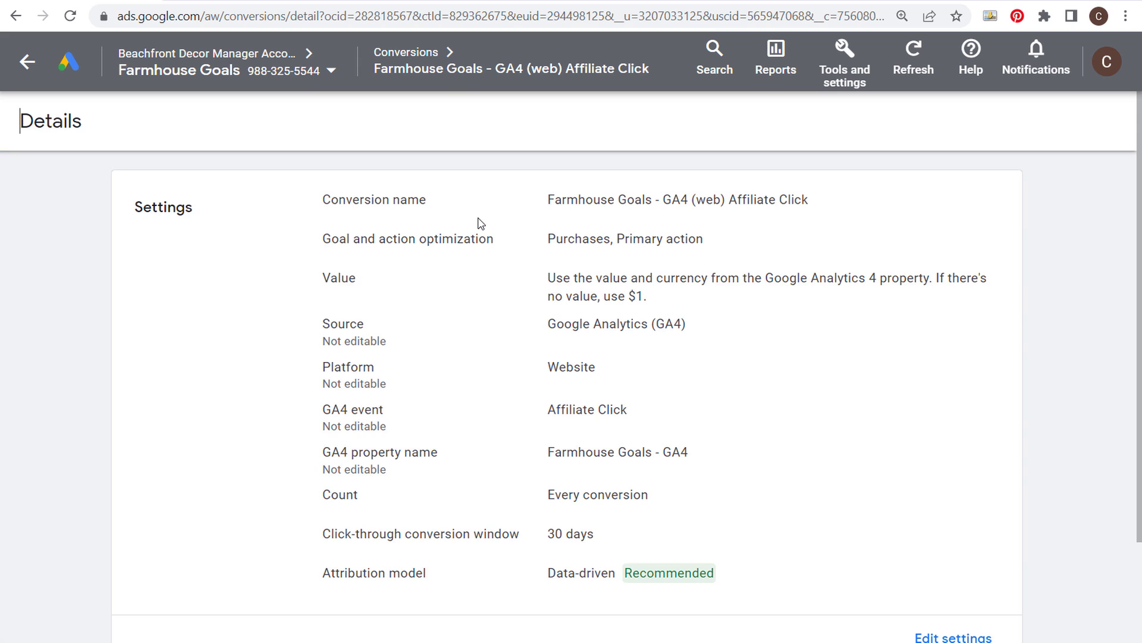
scroll(743, 315, down, 2)
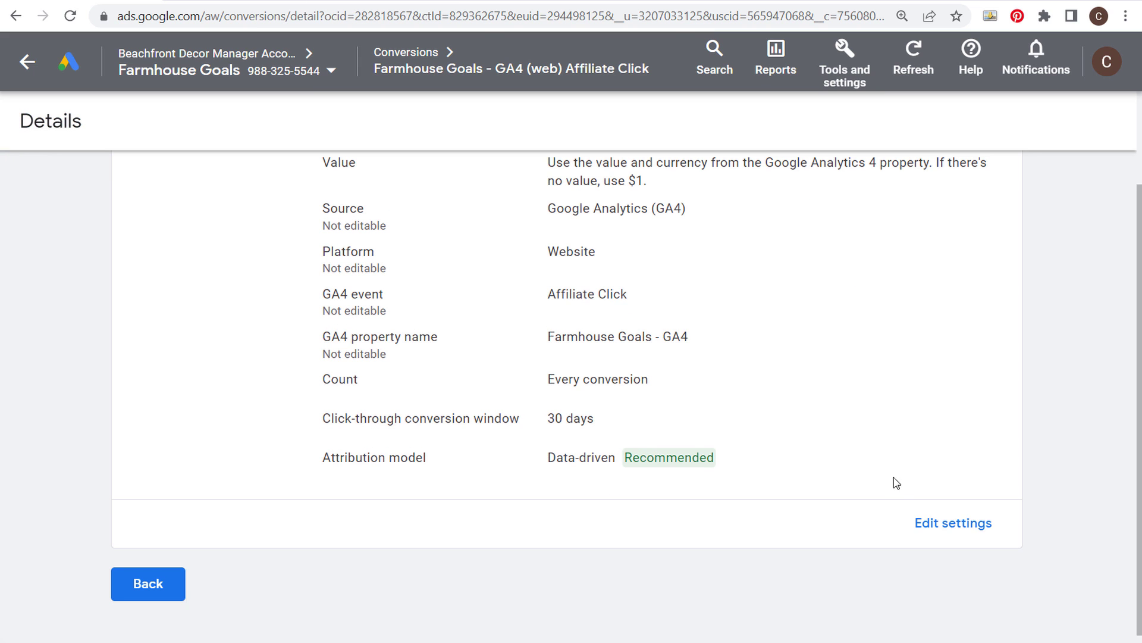
click(940, 528)
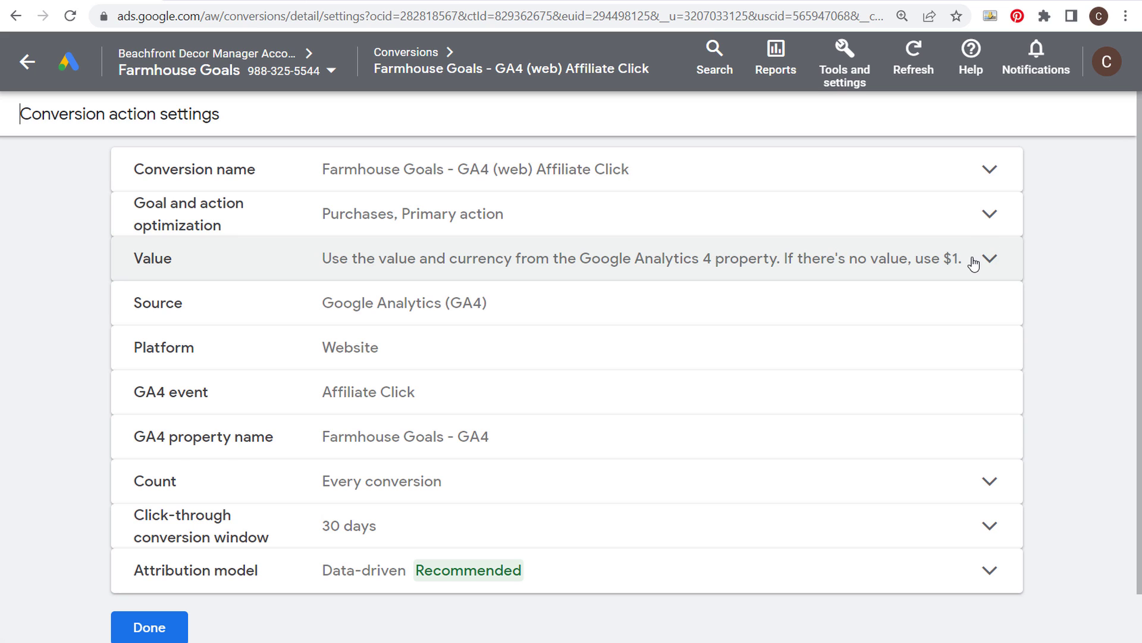
Step: Try using the same value for each conversion, entering 5 and then 100 US dollars
click(901, 260)
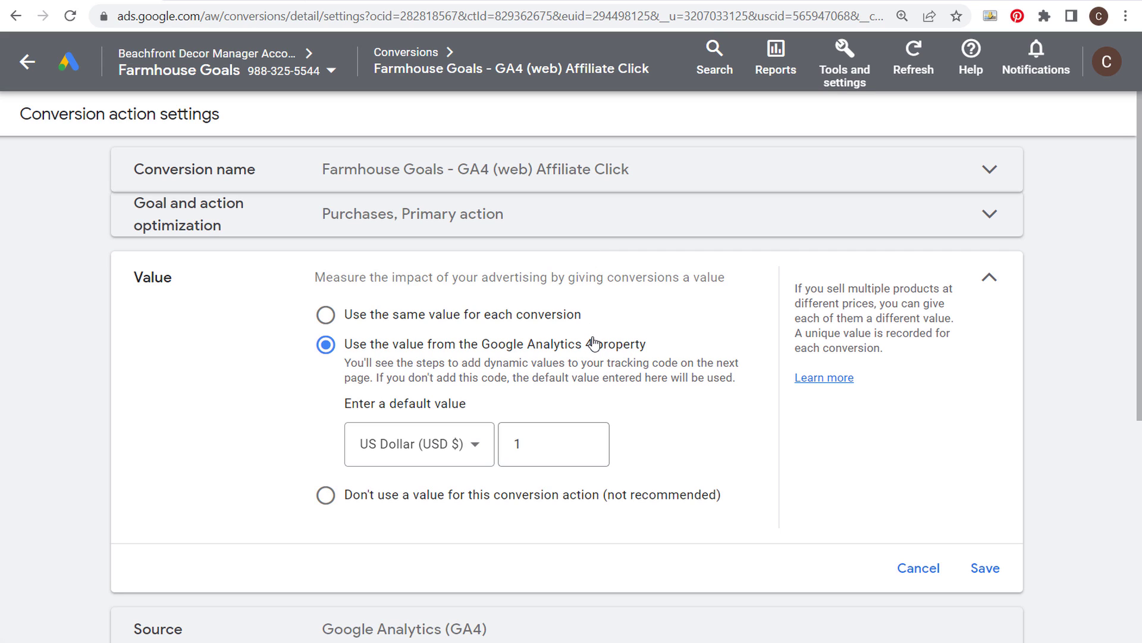
click(468, 315)
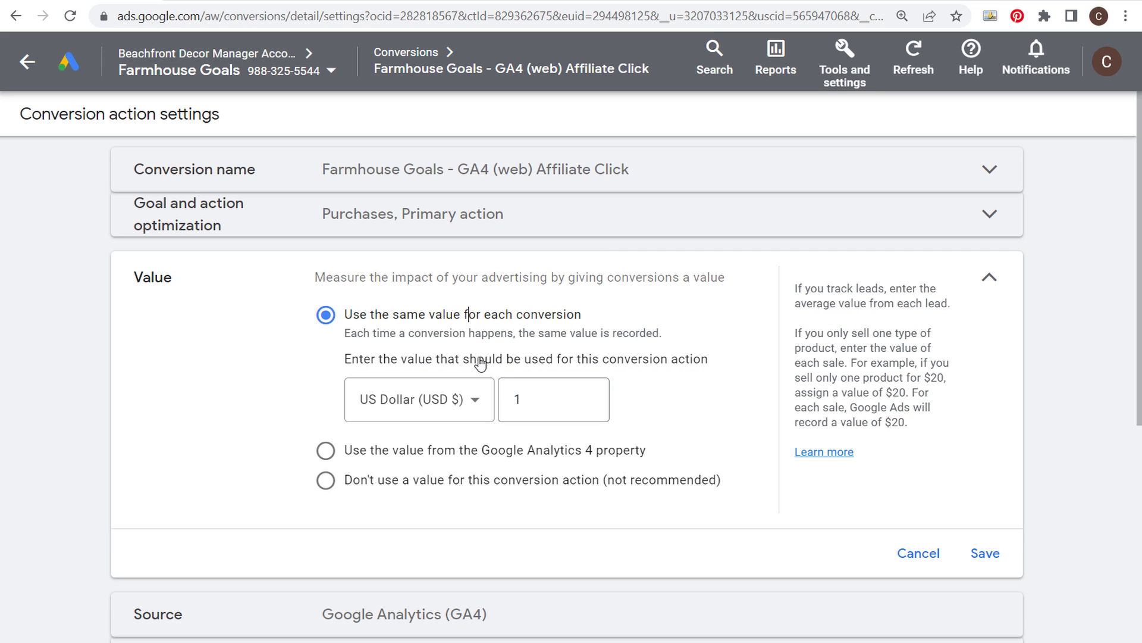
double_click(502, 400)
text(5)
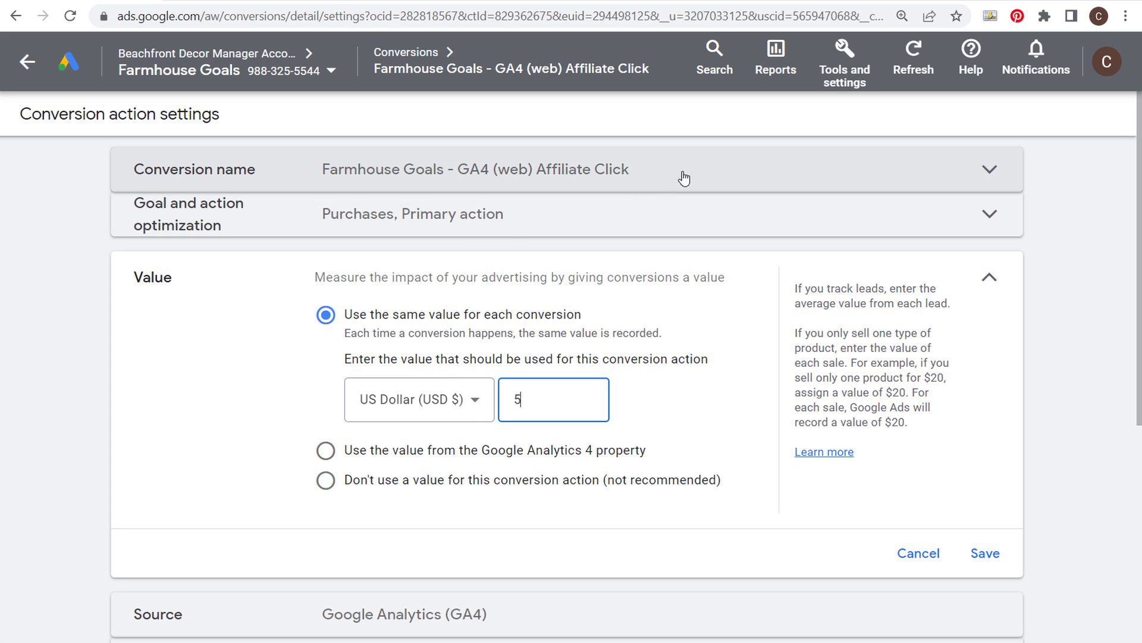
drag(551, 398, 484, 399)
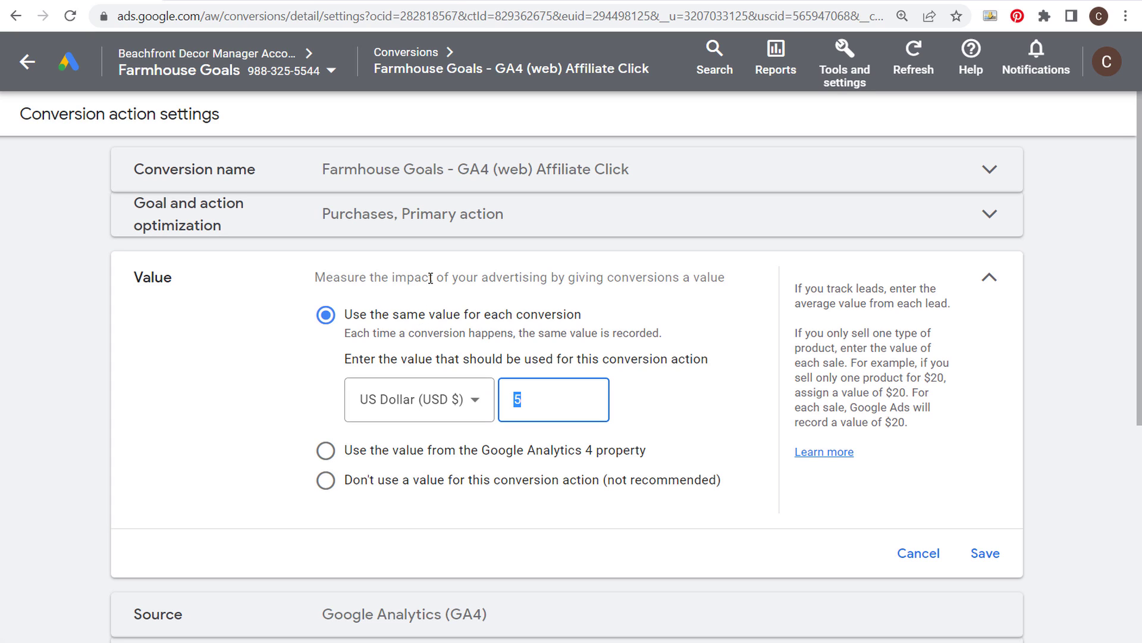
text(100)
Step: Try conversion values of 250 and 300 US dollars, cancel the edit, and recheck the Value settings without saving
double_click(556, 400)
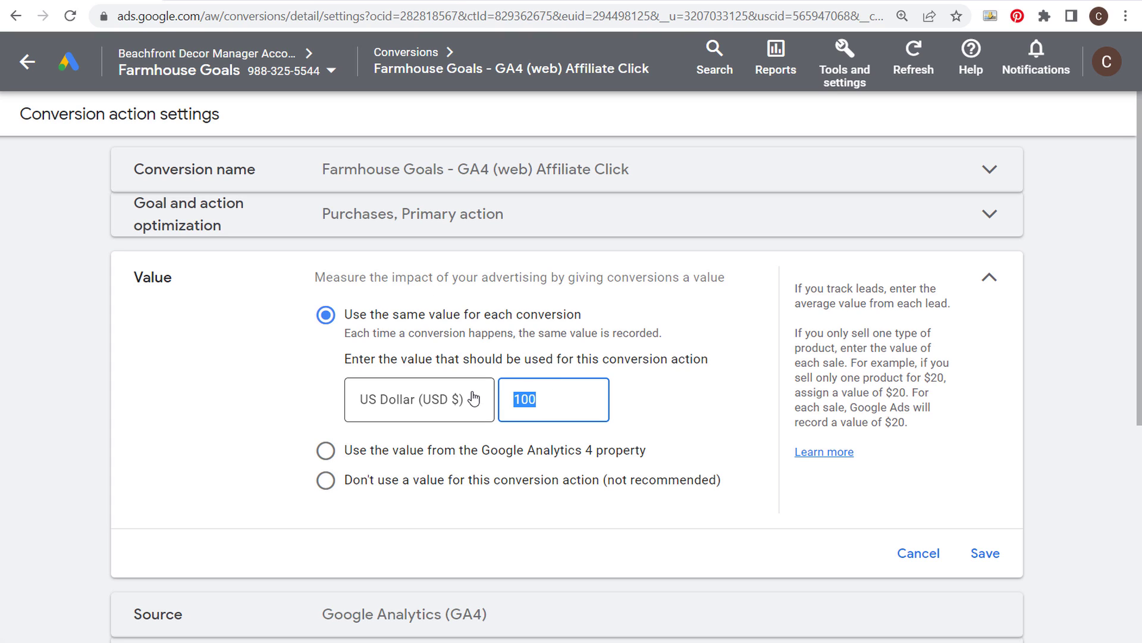
text(250)
key(ctrl+a)
text(30)
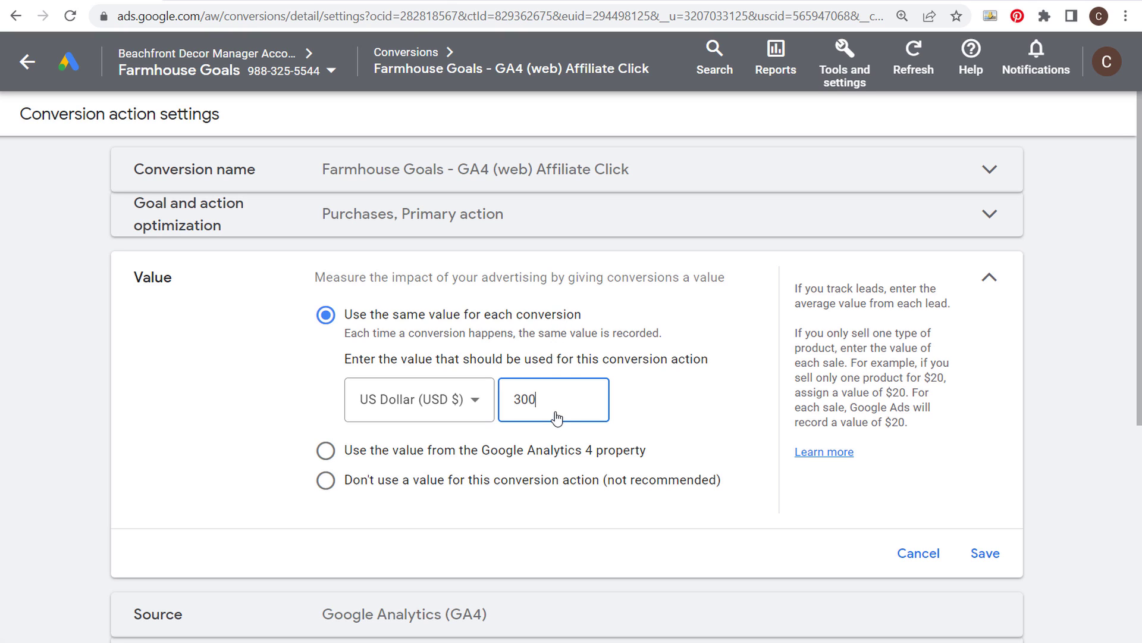
click(929, 560)
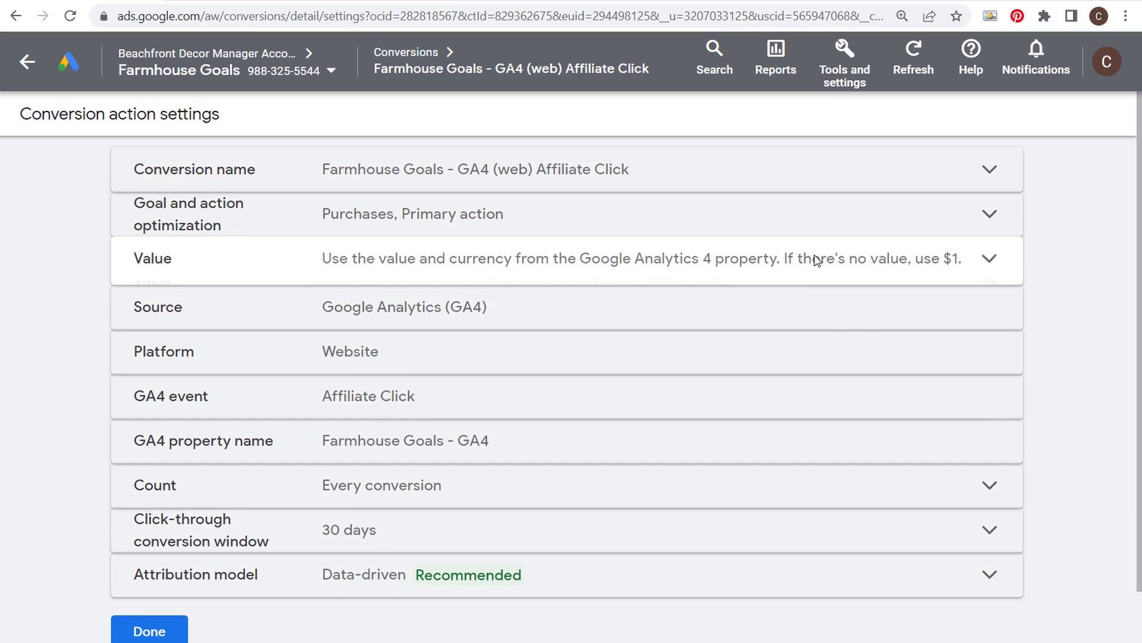
click(817, 260)
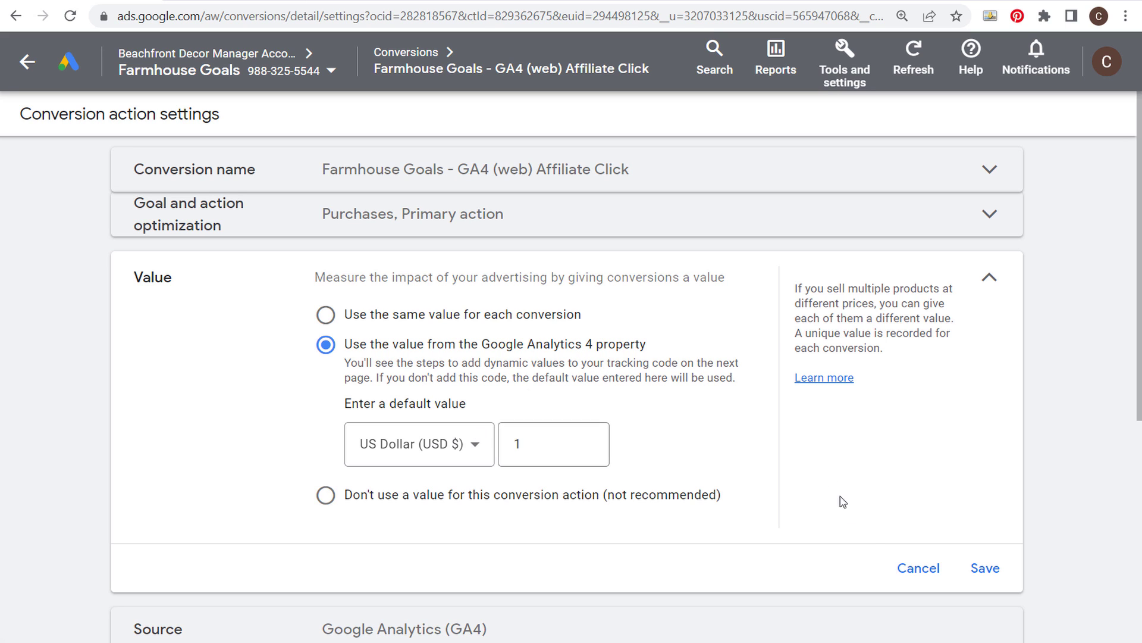
click(914, 570)
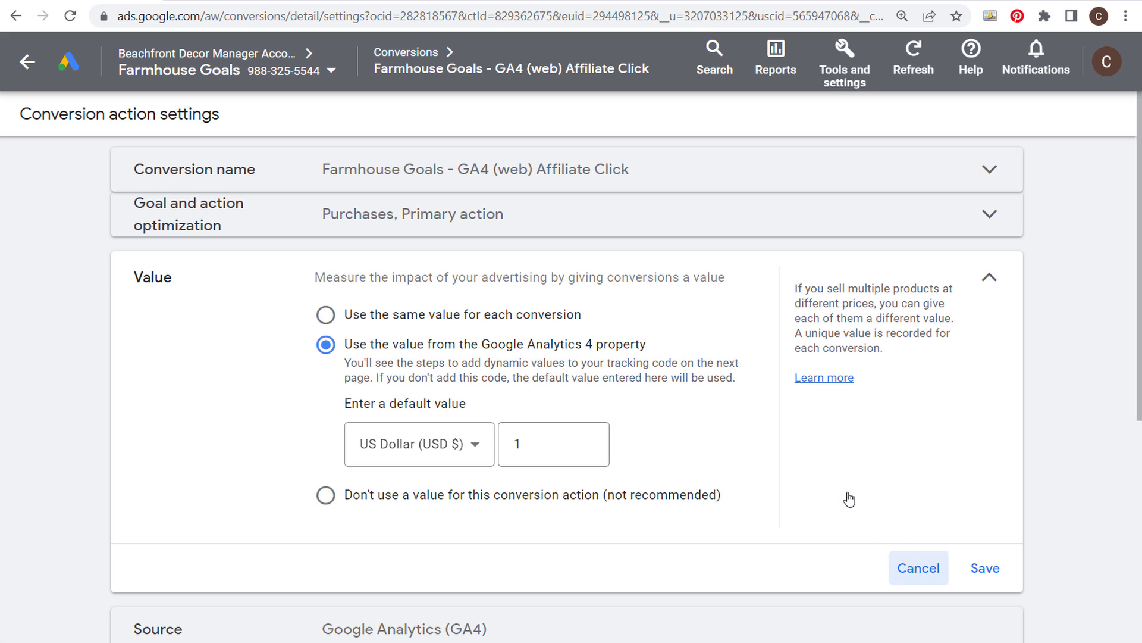